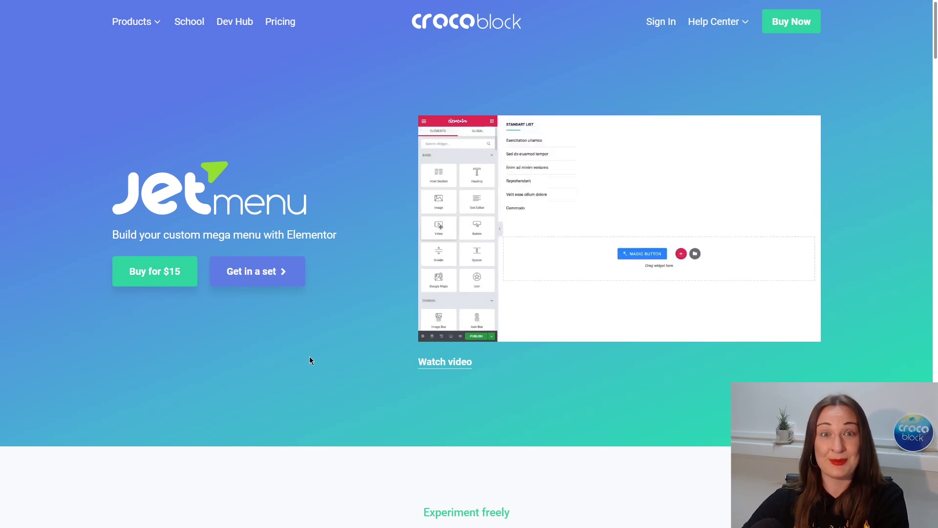
Scroll the JetMenu product page down to the 150+ Mega trendy styling options section
scroll(309, 361, "down", 5)
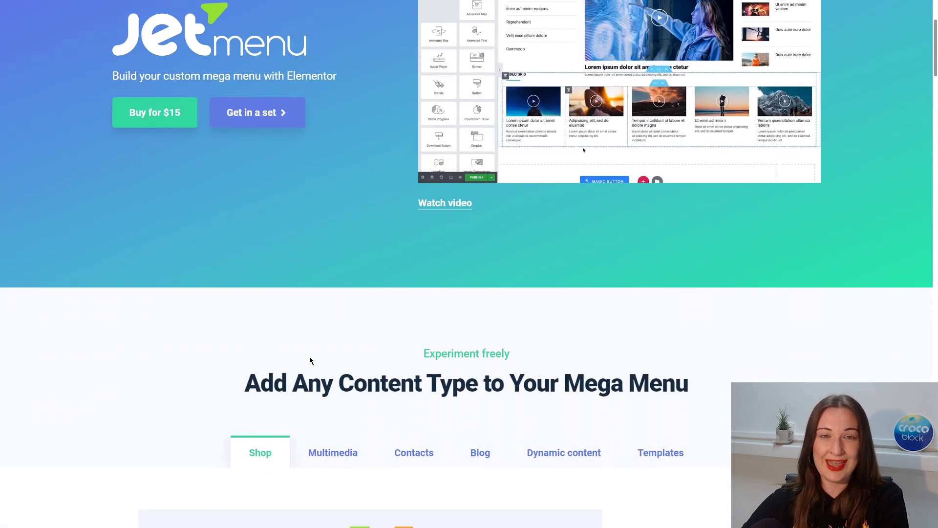
scroll(309, 361, "down", 5)
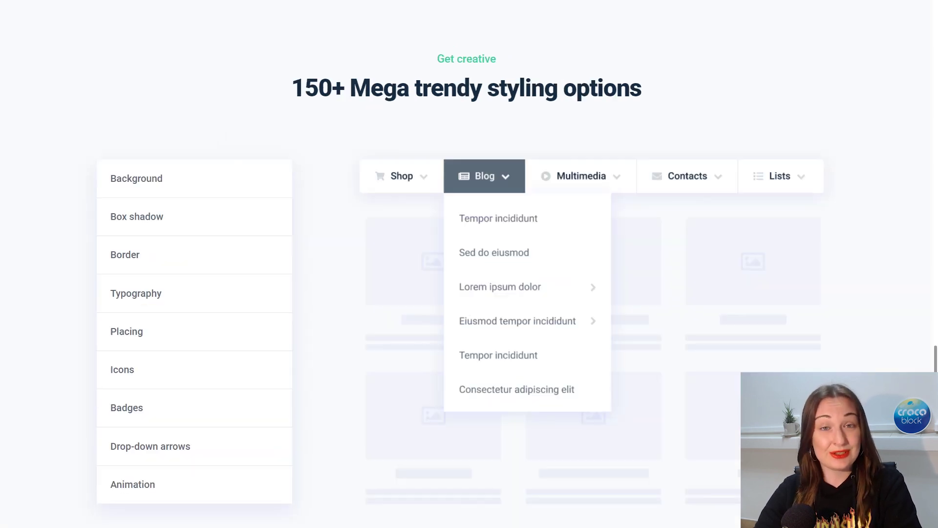
Preview each background, border, typography and animation styling option in the list
mouse_move(273, 191)
mouse_move(268, 213)
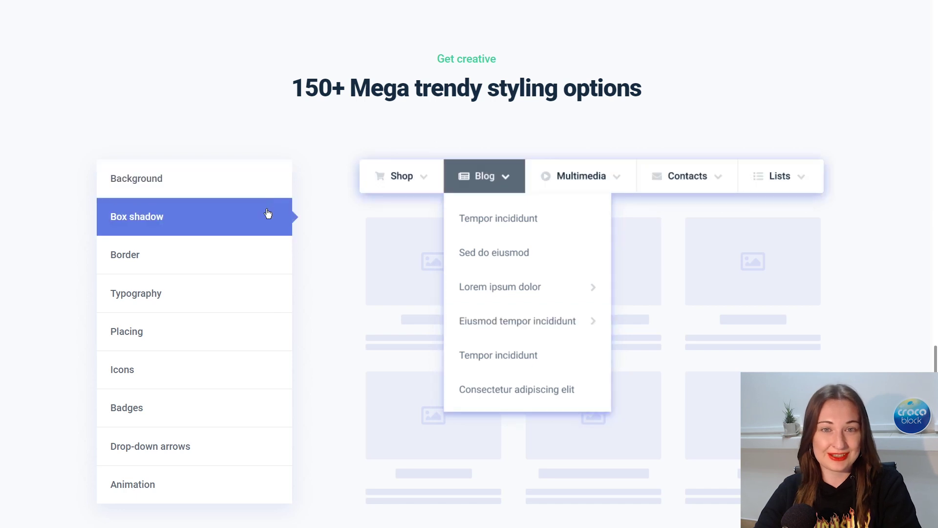
mouse_move(264, 249)
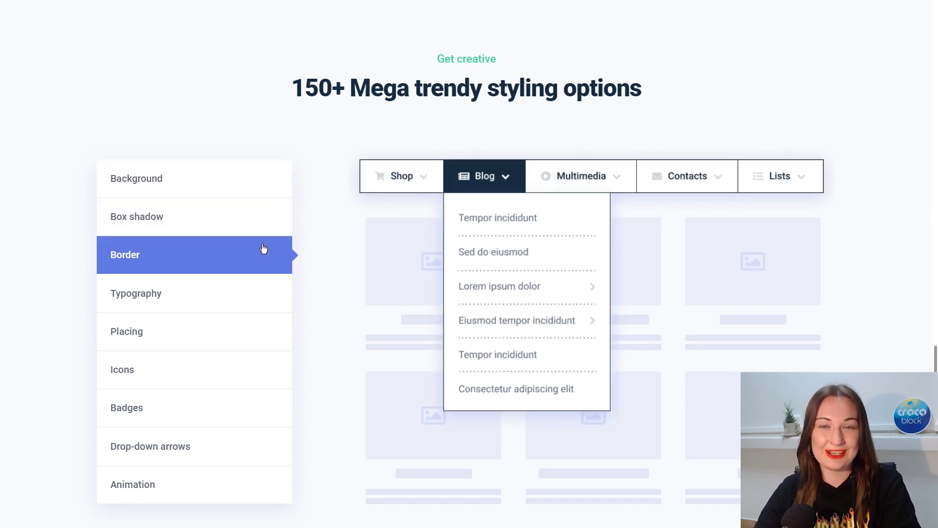
mouse_move(265, 287)
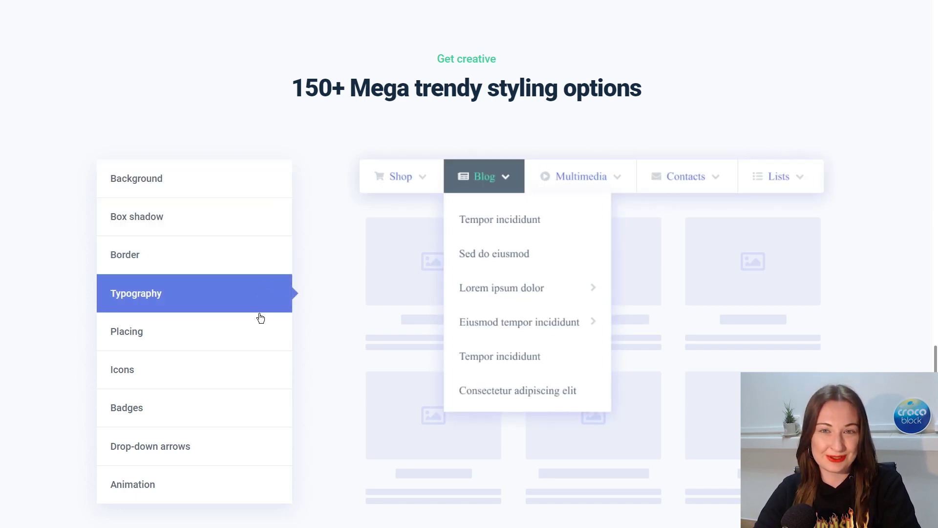
mouse_move(263, 358)
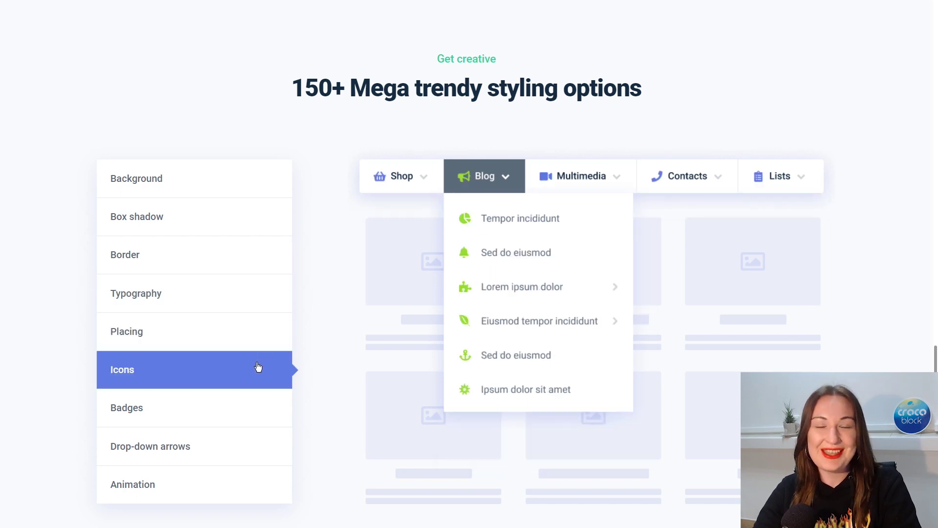
mouse_move(267, 406)
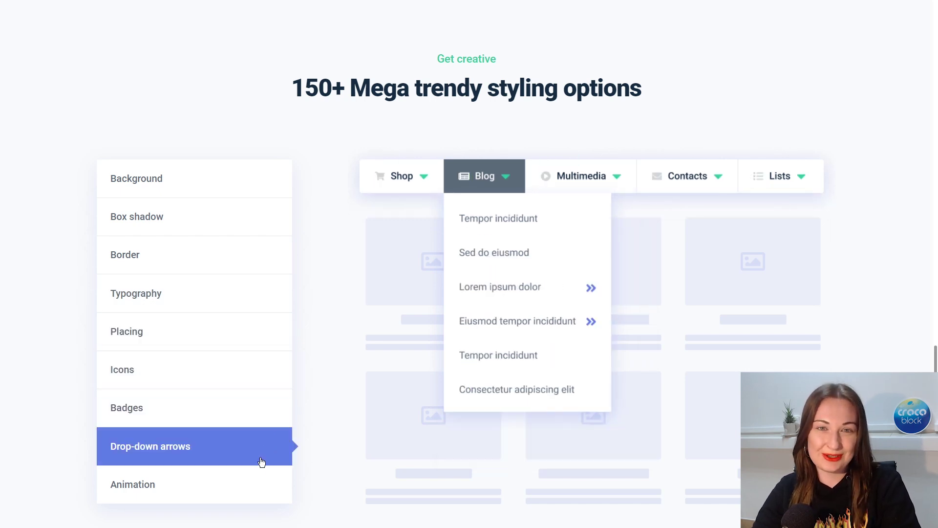
mouse_move(262, 472)
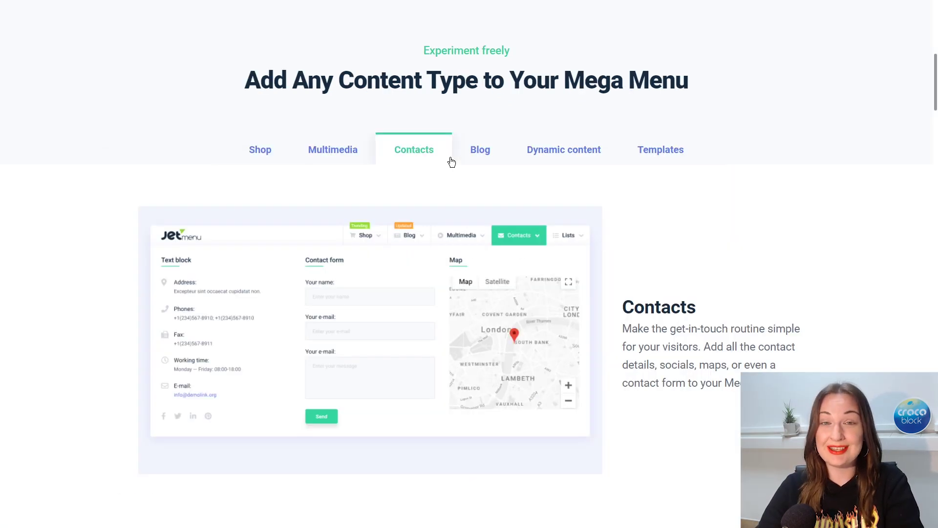
Show the Blog, Dynamic content and Templates examples, then jump to the menu layouts section
left_click(481, 151)
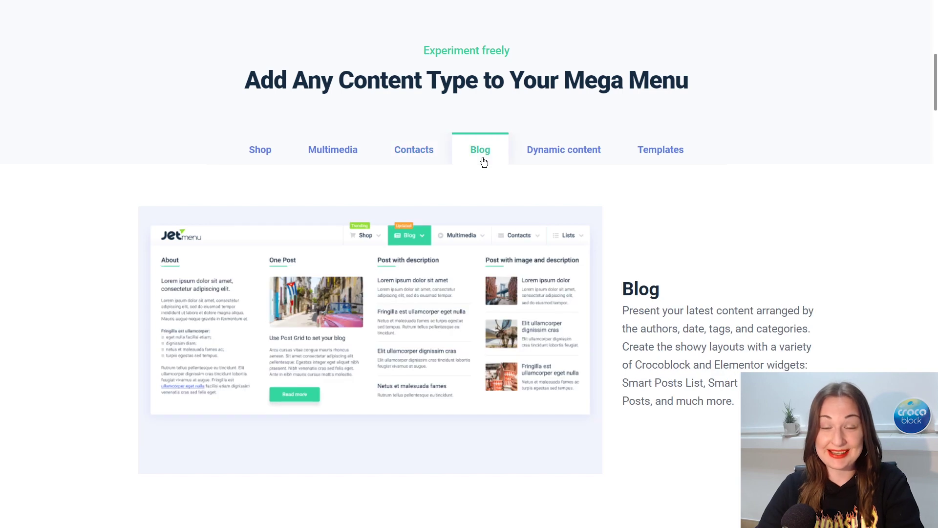
left_click(569, 162)
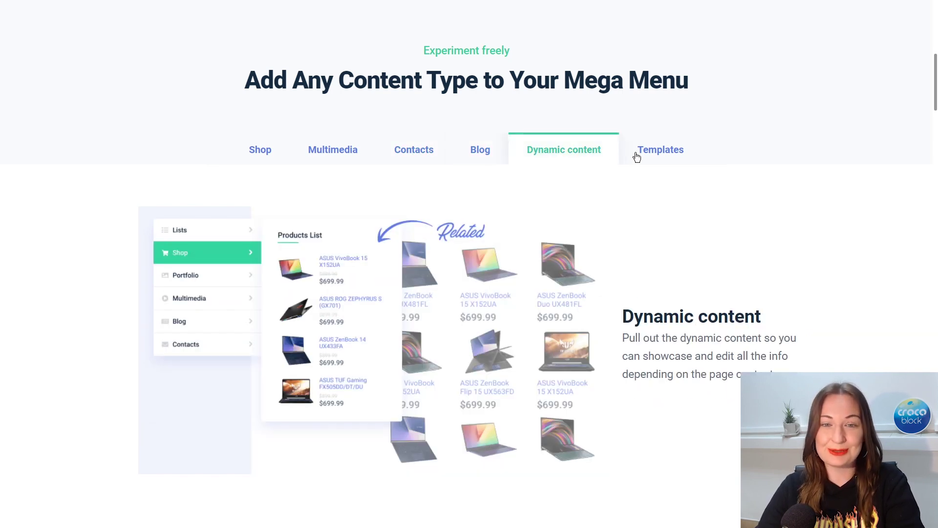
left_click(654, 159)
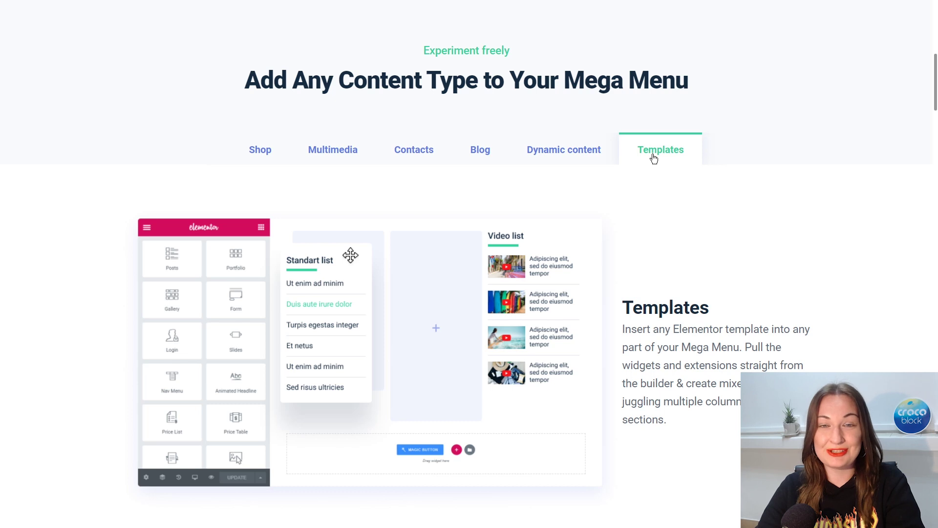
left_click(935, 159)
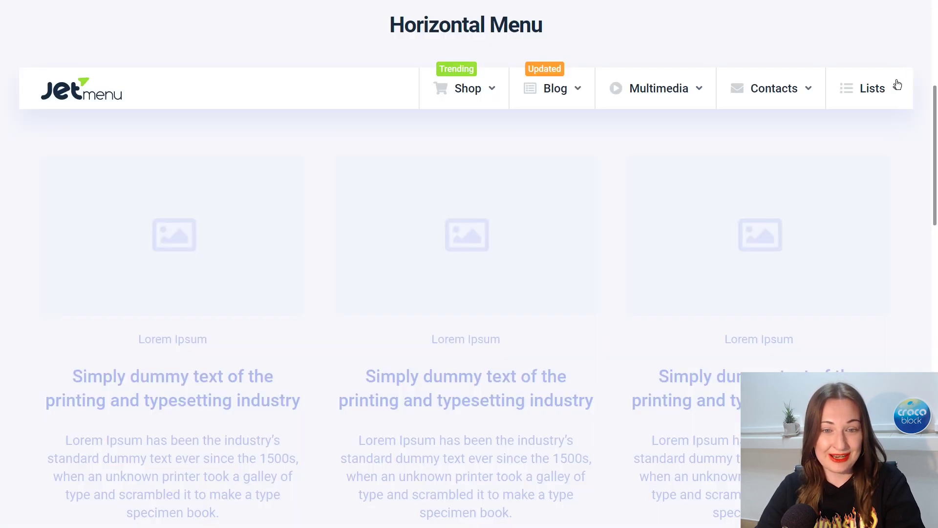
Preview the horizontal menu's Lists, Contacts, Multimedia, Blog and Shop dropdowns
mouse_move(896, 86)
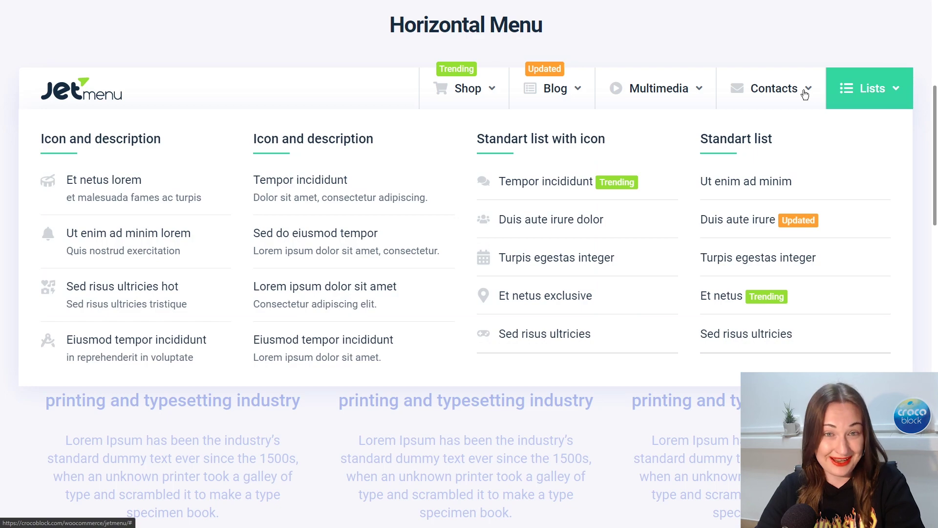
mouse_move(796, 94)
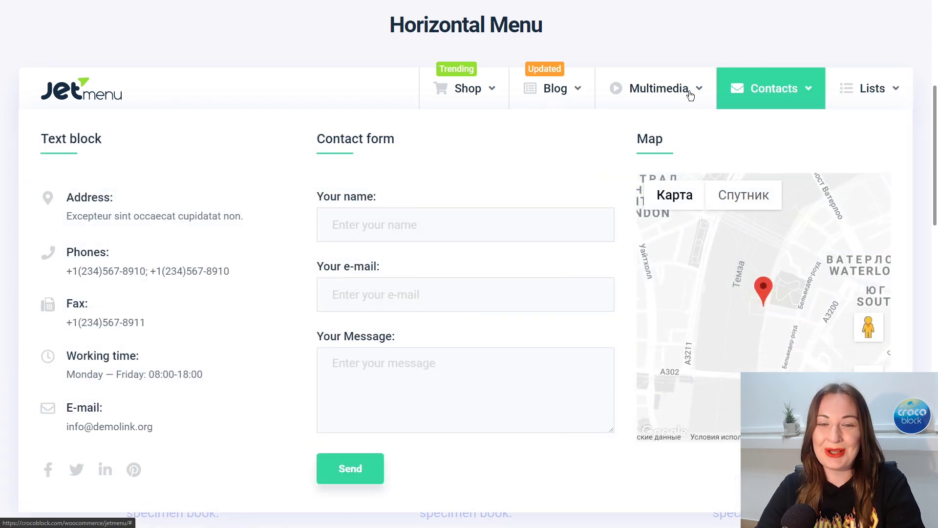
mouse_move(673, 97)
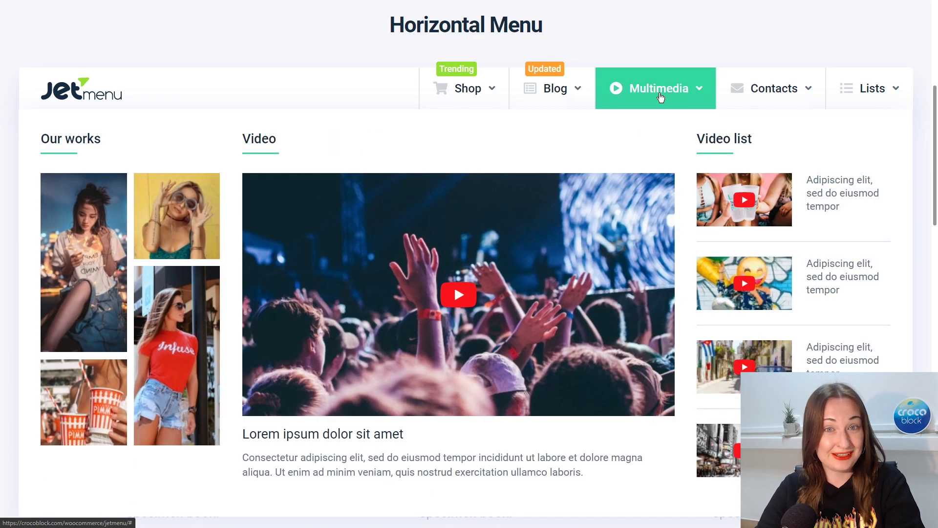
mouse_move(561, 94)
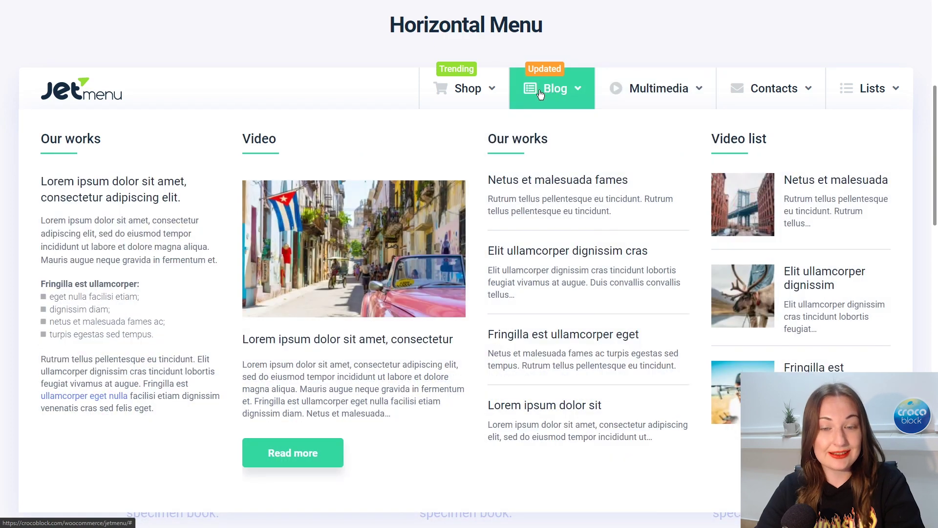
mouse_move(472, 90)
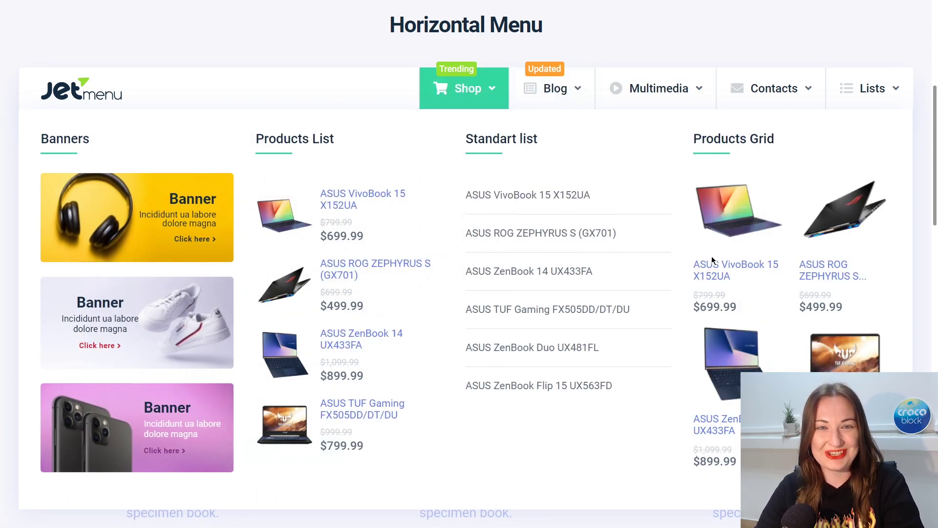
mouse_move(884, 102)
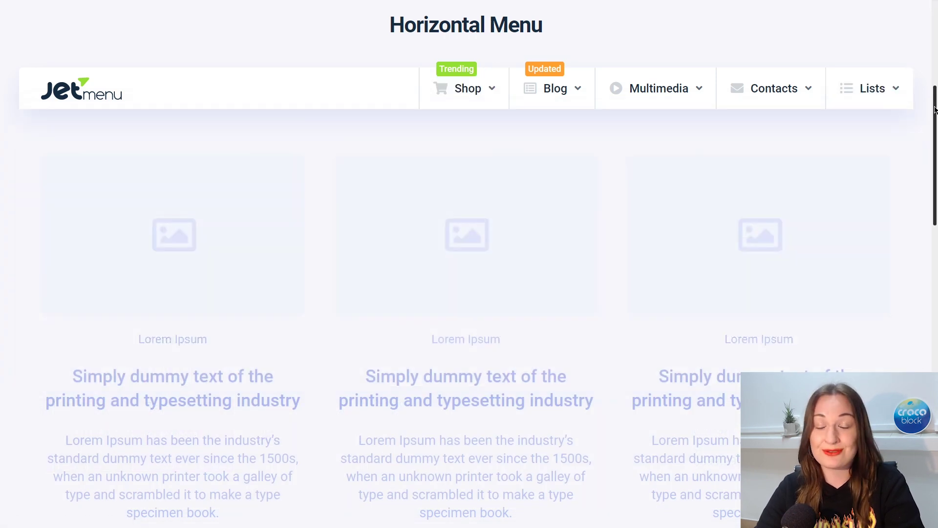
Preview the Vertical Menu's dropdowns, then scroll on to the Hamburger Menu demo
scroll(935, 110, "down", 5)
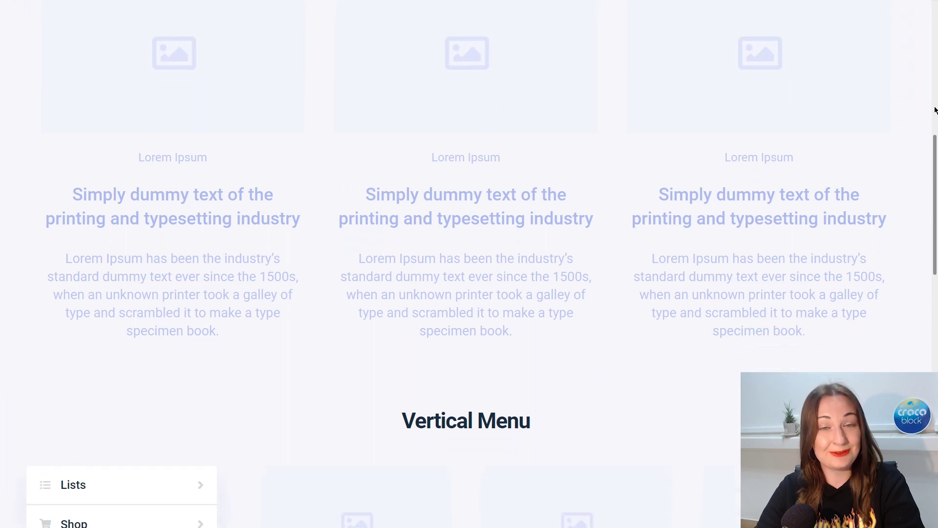
scroll(934, 110, "down", 5)
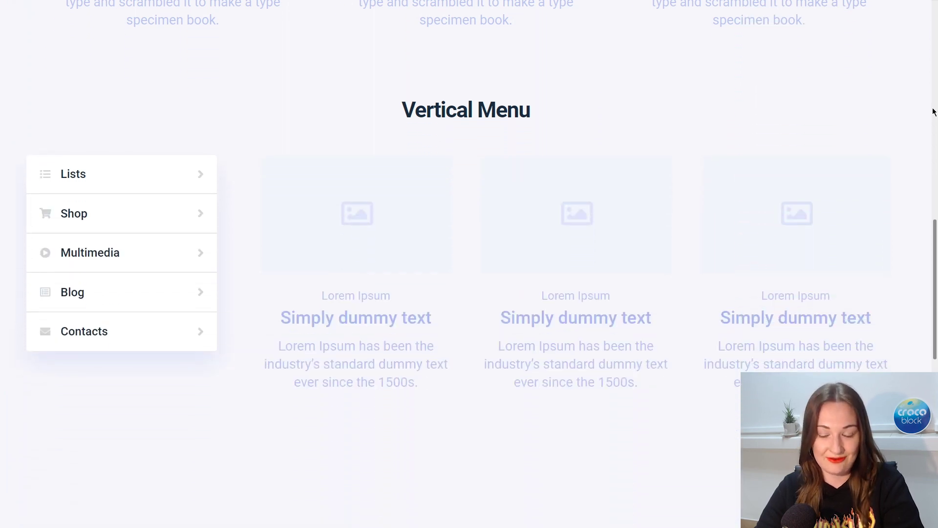
scroll(934, 112, "up", 1)
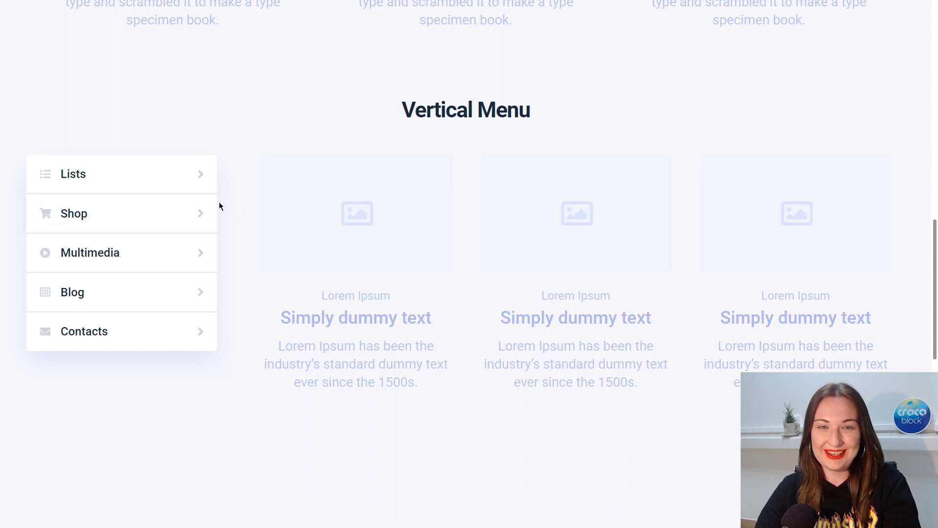
mouse_move(186, 185)
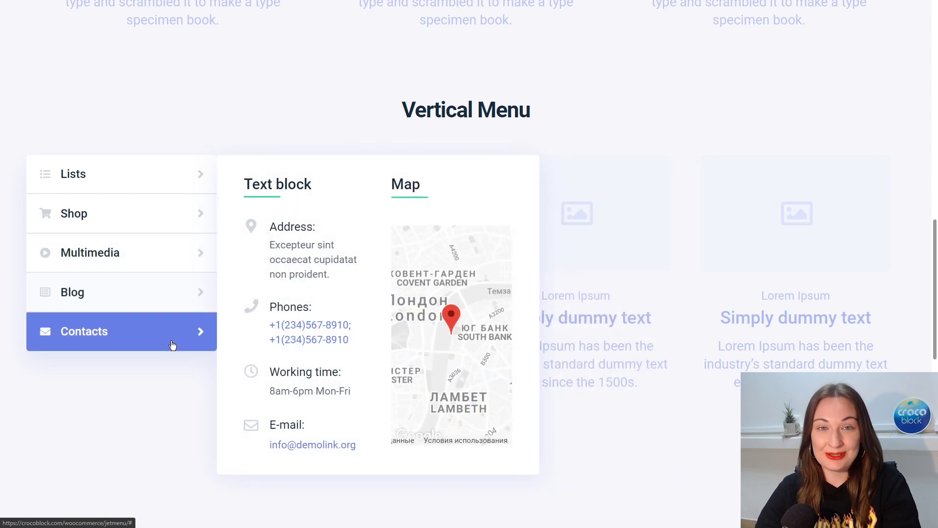
scroll(173, 384, "down", 1)
scroll(174, 385, "down", 5)
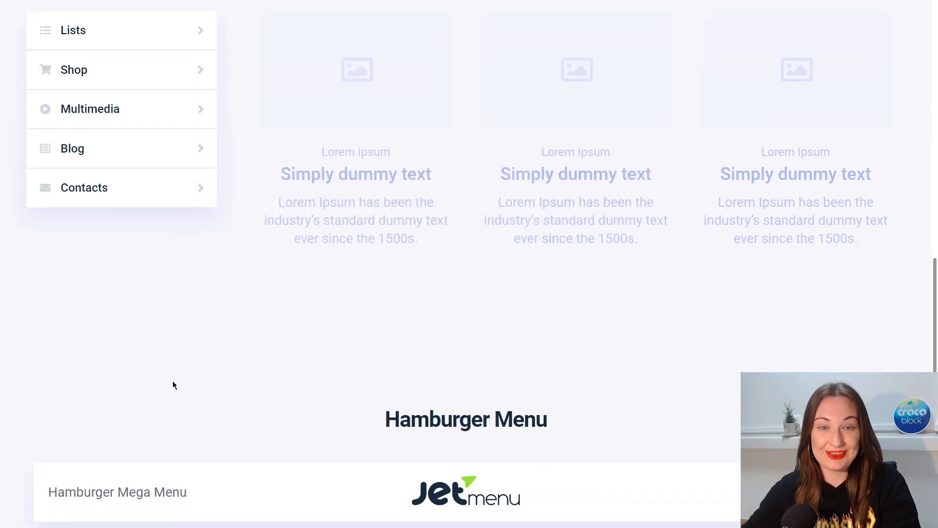
scroll(174, 385, "down", 2)
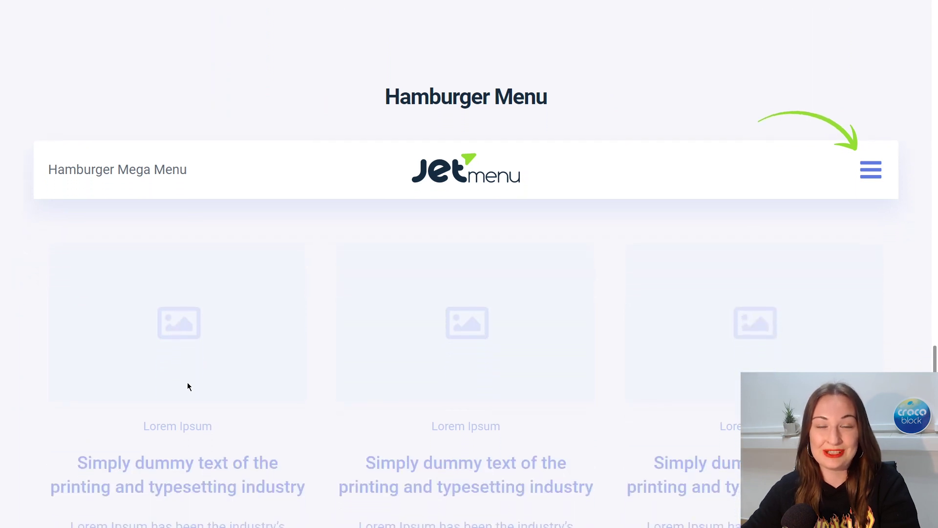
Open the hamburger menu panel, drill into Shop > Notebooks, then close it
left_click(876, 172)
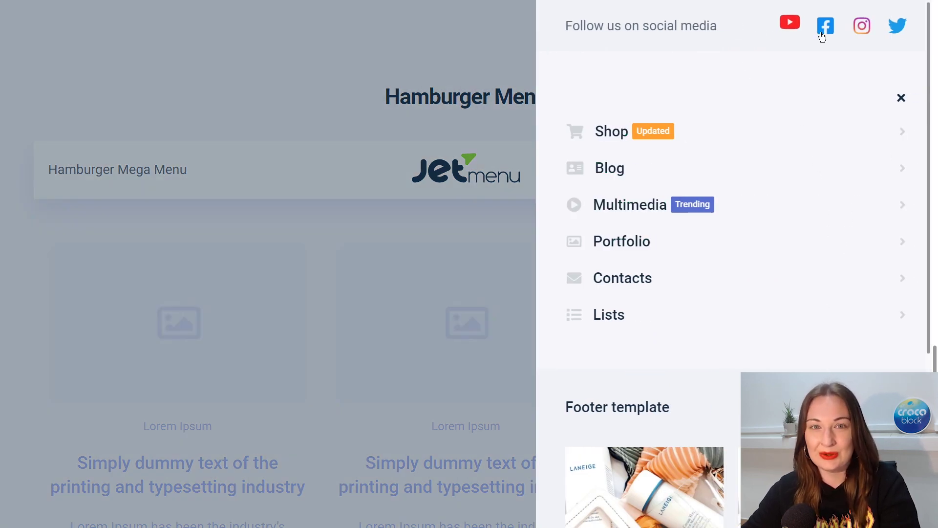
left_click(905, 132)
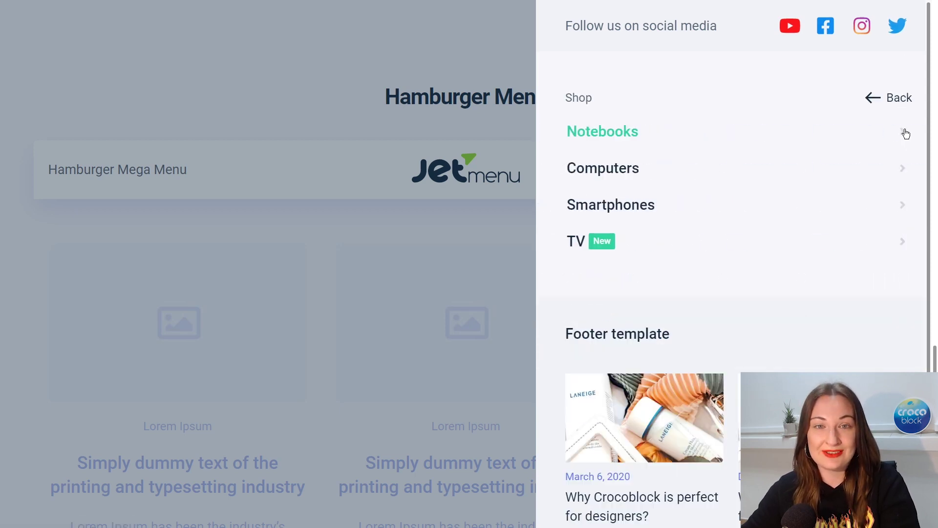
left_click(906, 133)
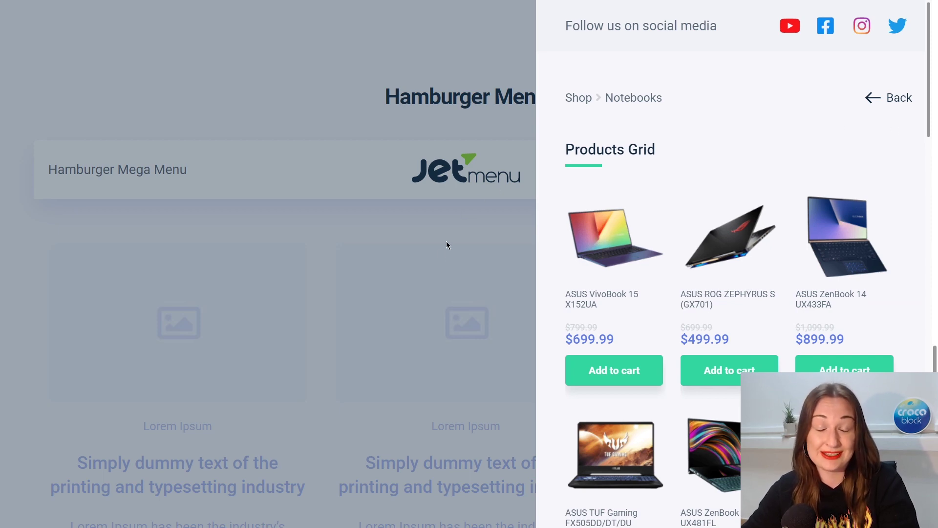
left_click(440, 254)
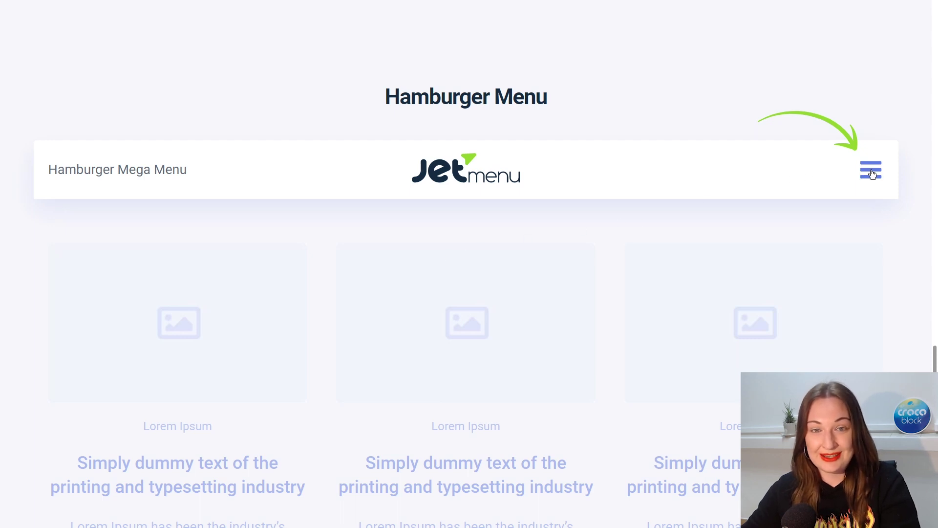
Reopen the hamburger panel and browse the Shop and Blog submenus using the Back link
left_click(874, 176)
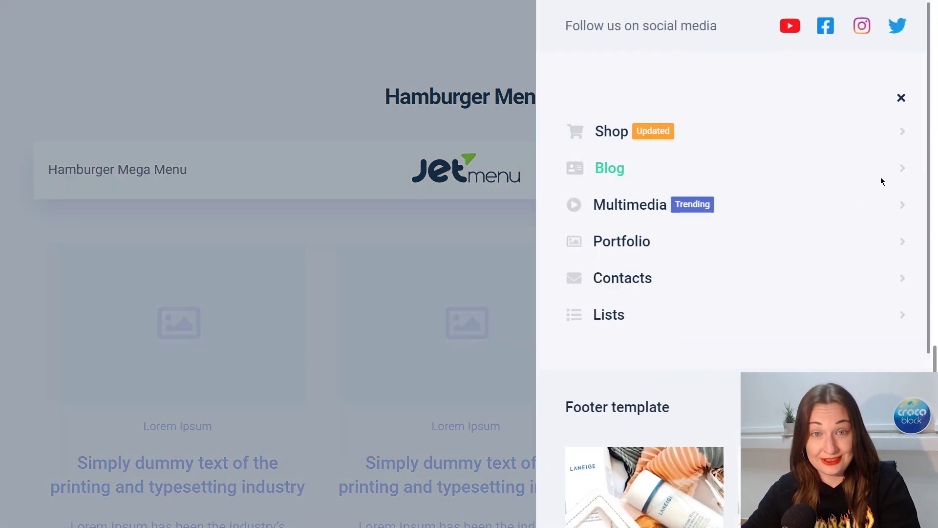
left_click(905, 139)
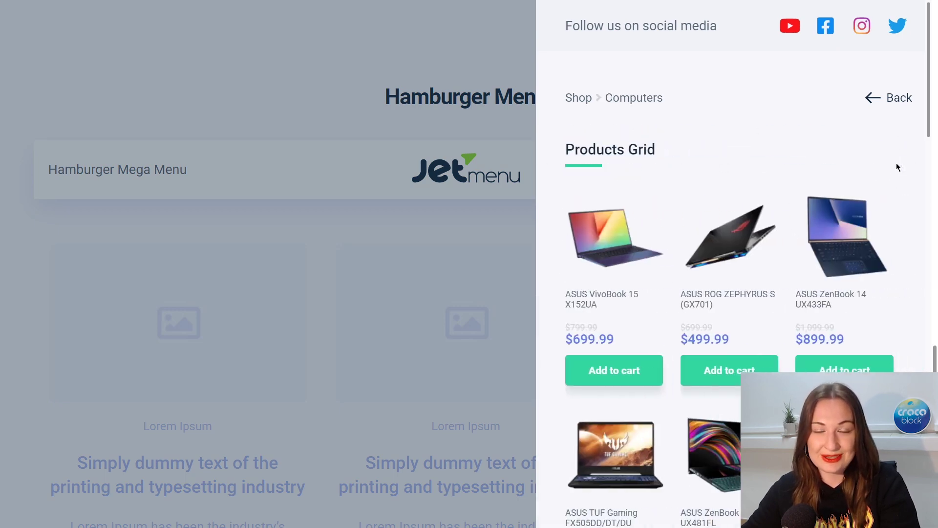
left_click(867, 98)
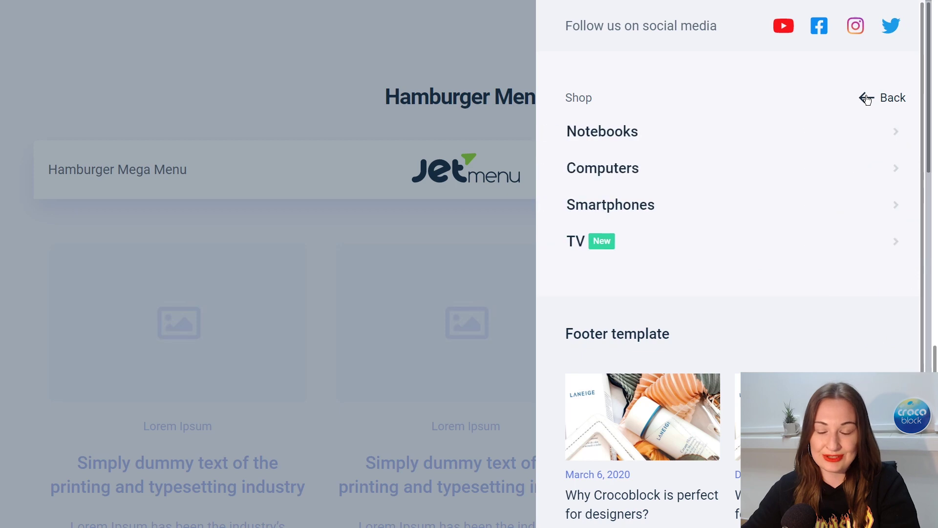
left_click(867, 100)
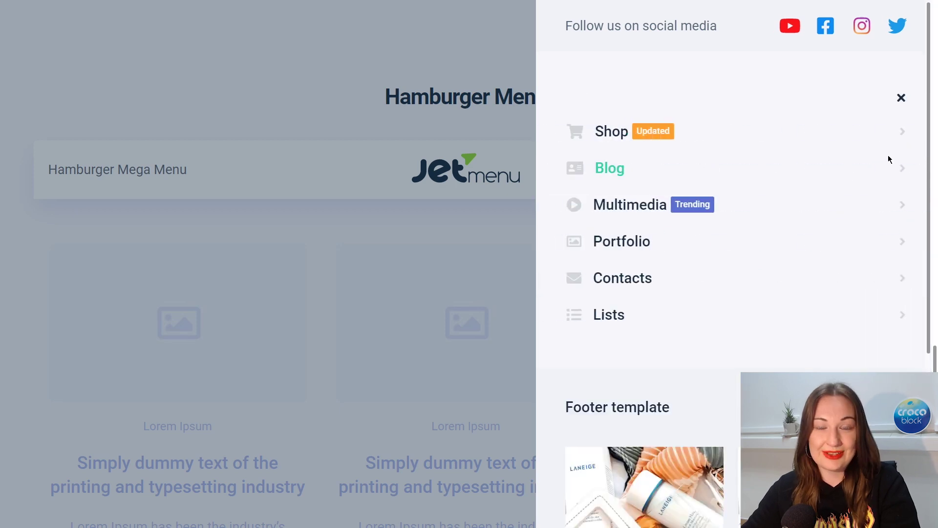
left_click(903, 170)
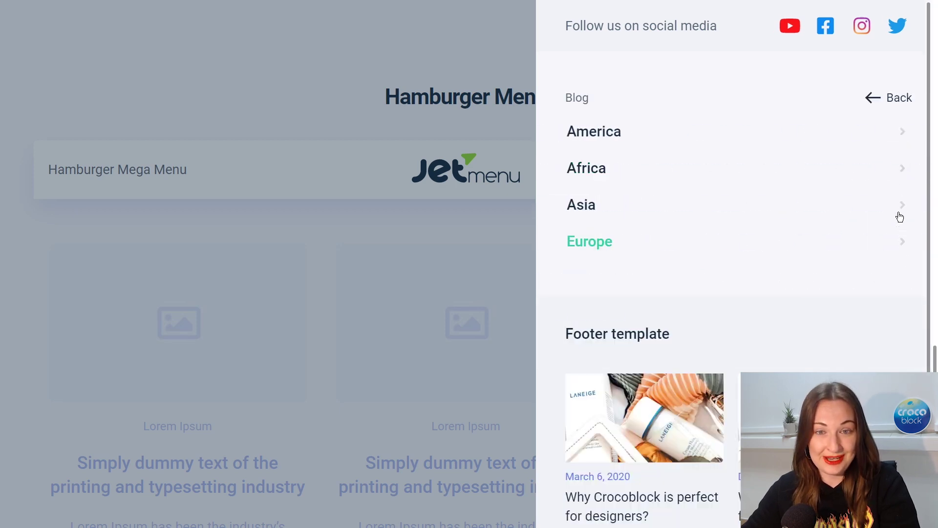
left_click(871, 97)
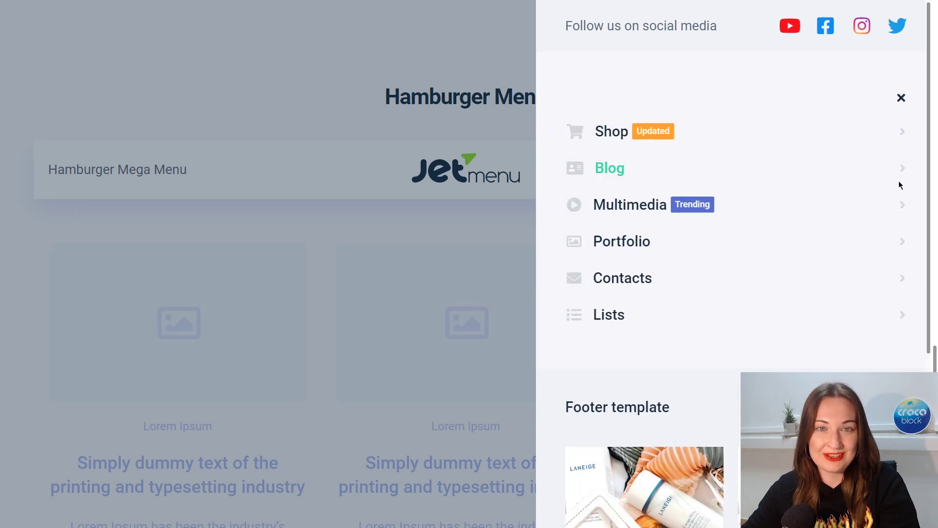
Browse the Multimedia, Portfolio and Contacts submenus in the hamburger panel
left_click(904, 208)
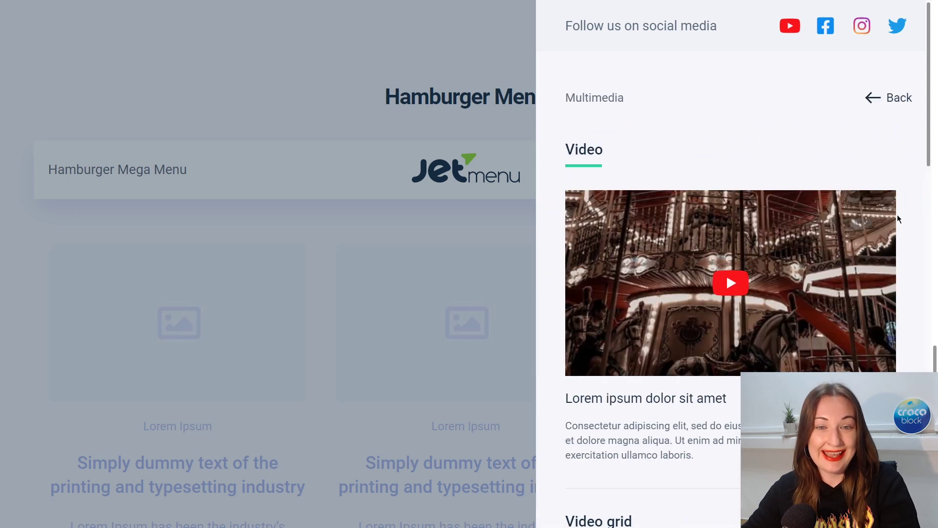
scroll(902, 272, "down", 2)
scroll(904, 269, "up", 2)
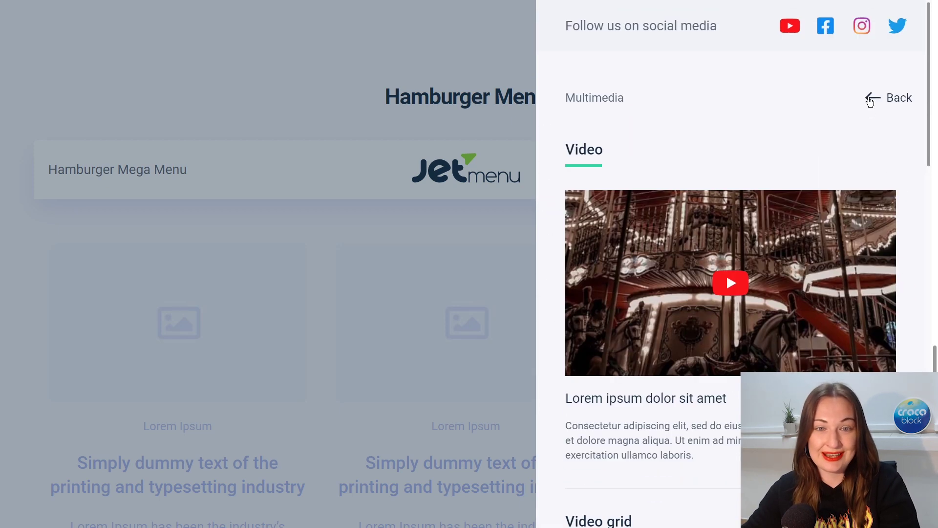
left_click(871, 100)
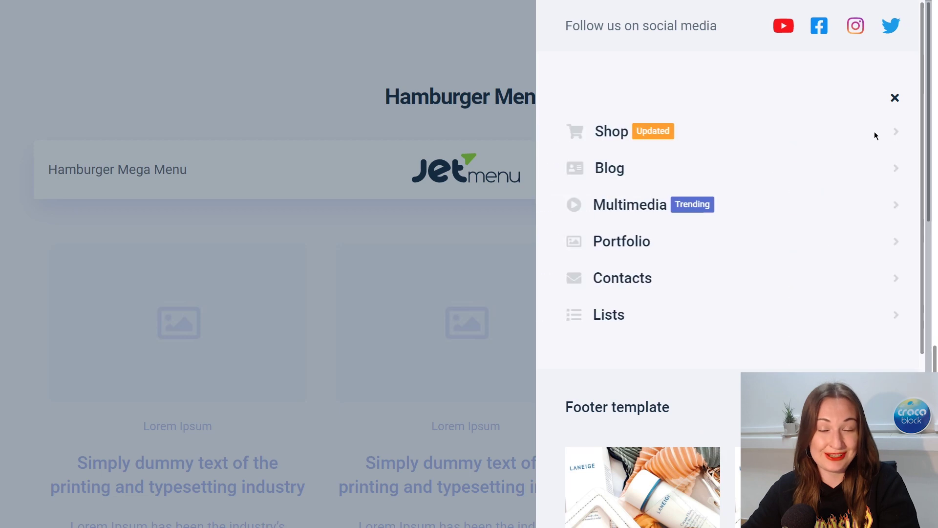
left_click(904, 241)
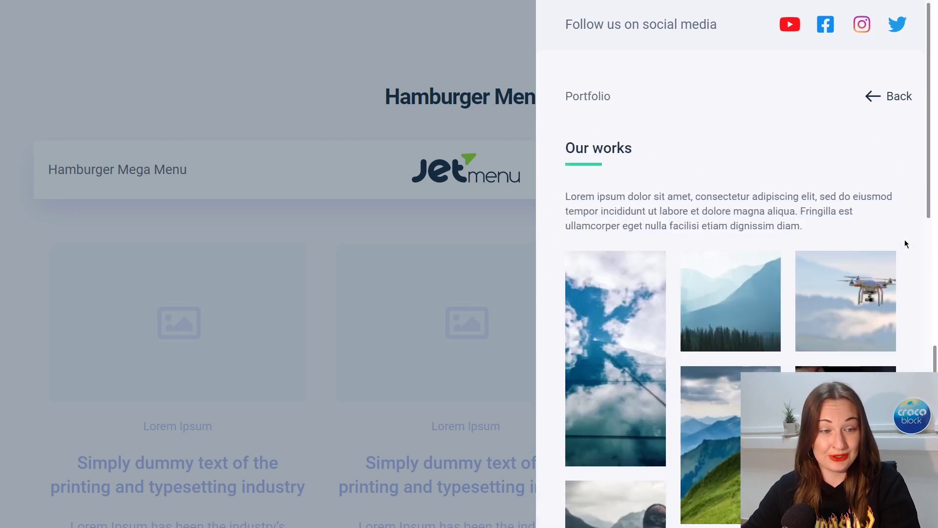
scroll(904, 239, "down", 10)
scroll(905, 240, "up", 10)
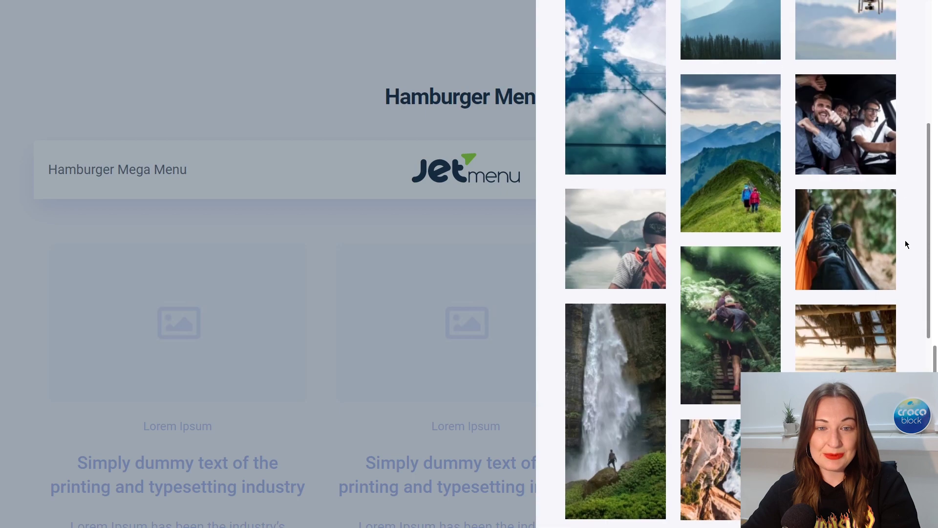
left_click(872, 98)
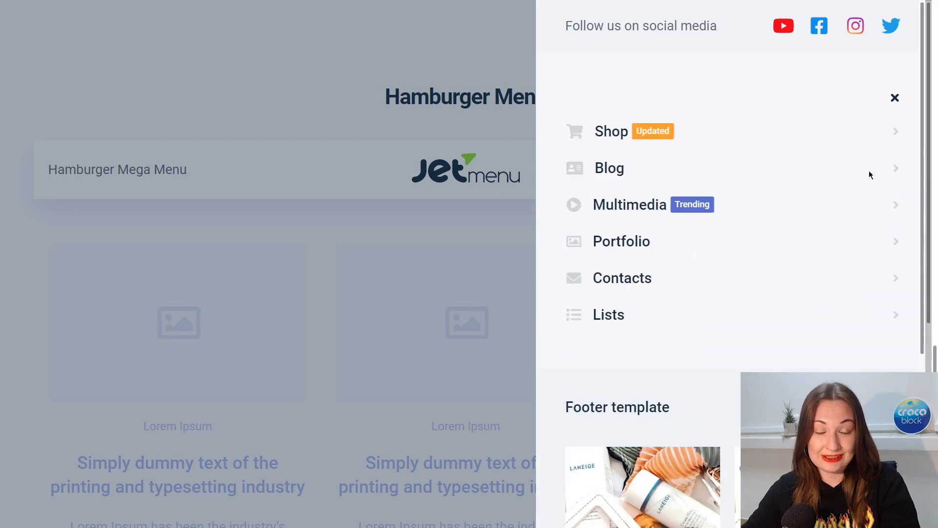
left_click(904, 282)
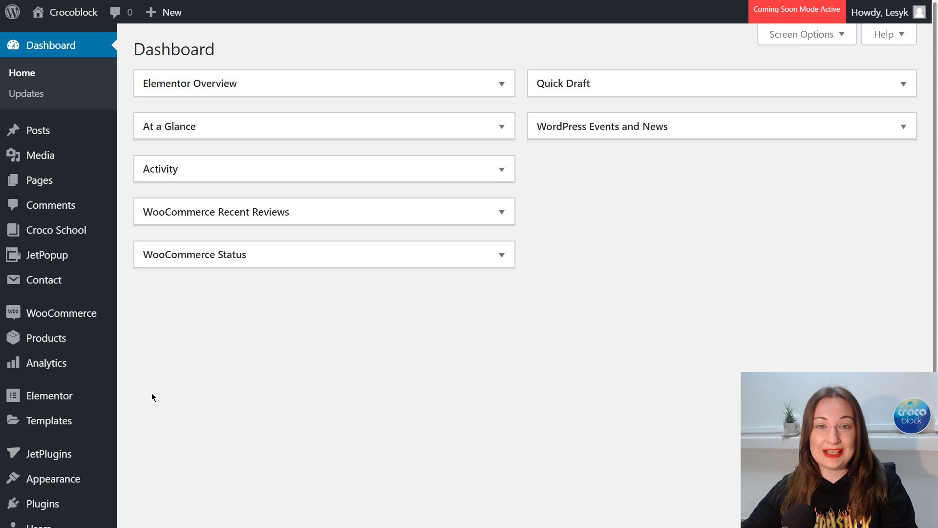
Open JetMenu Settings from the JetPlugins flyout in the admin sidebar
mouse_move(63, 454)
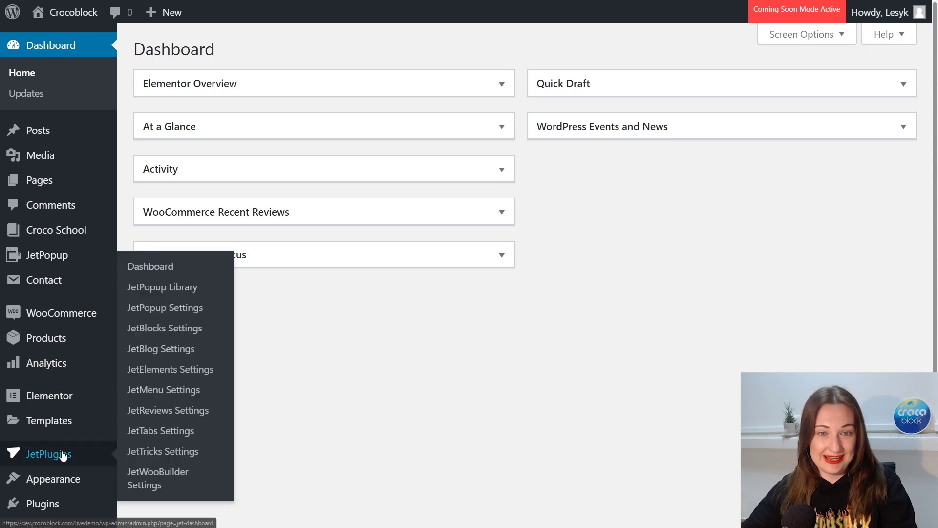
left_click(147, 394)
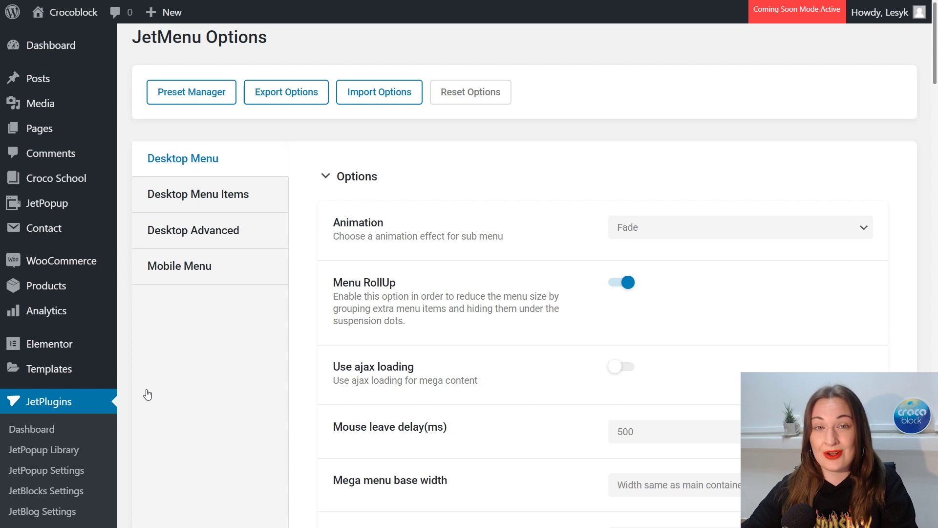
Collapse the Options, Menu container and Submenu container sections, then re-expand Options and Menu container styles
left_click(325, 178)
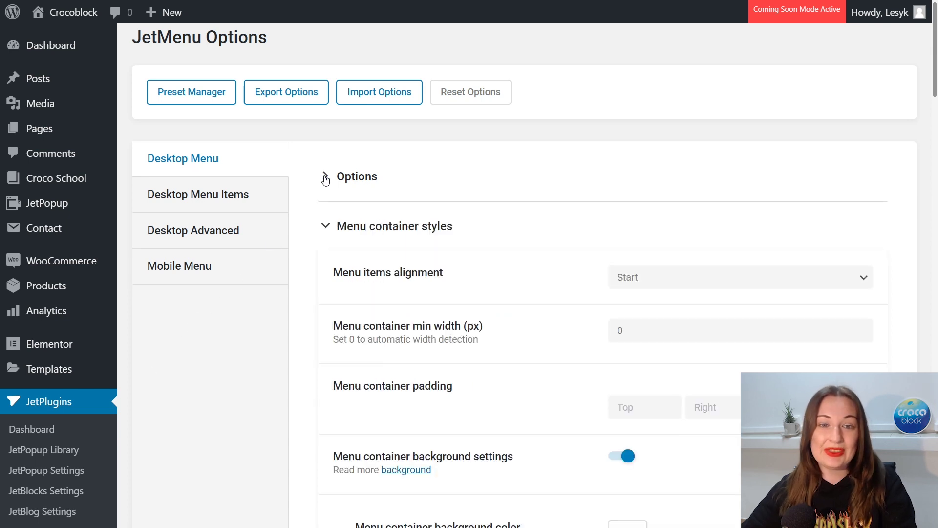
left_click(327, 227)
left_click(325, 276)
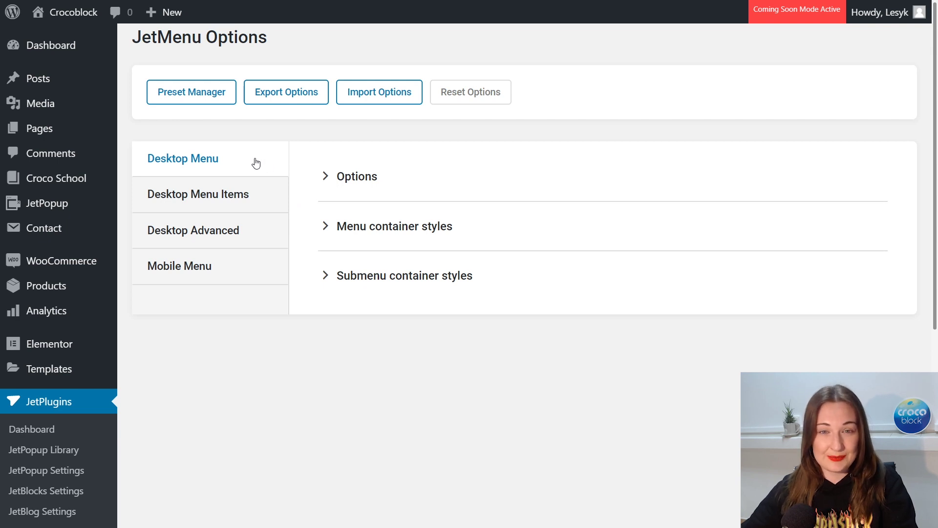
left_click(326, 179)
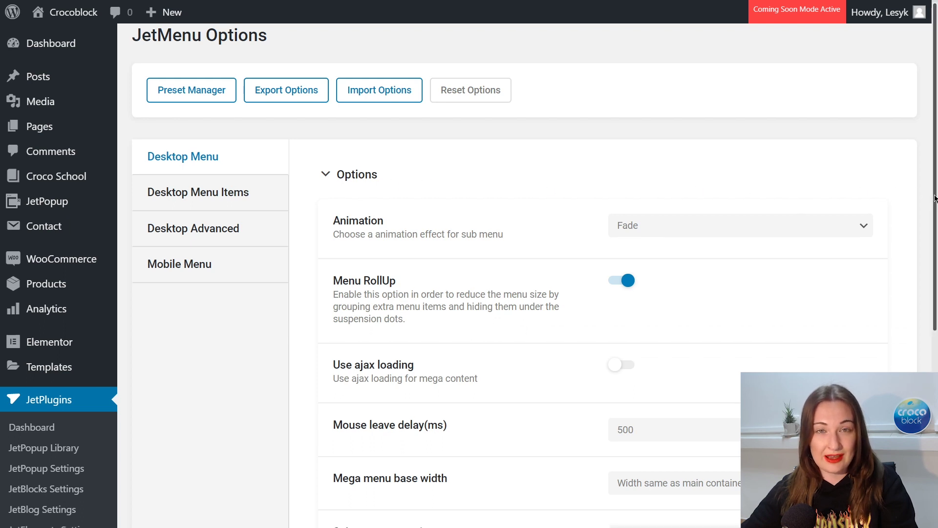
scroll(755, 190, "down", 2)
scroll(937, 370, "down", 5)
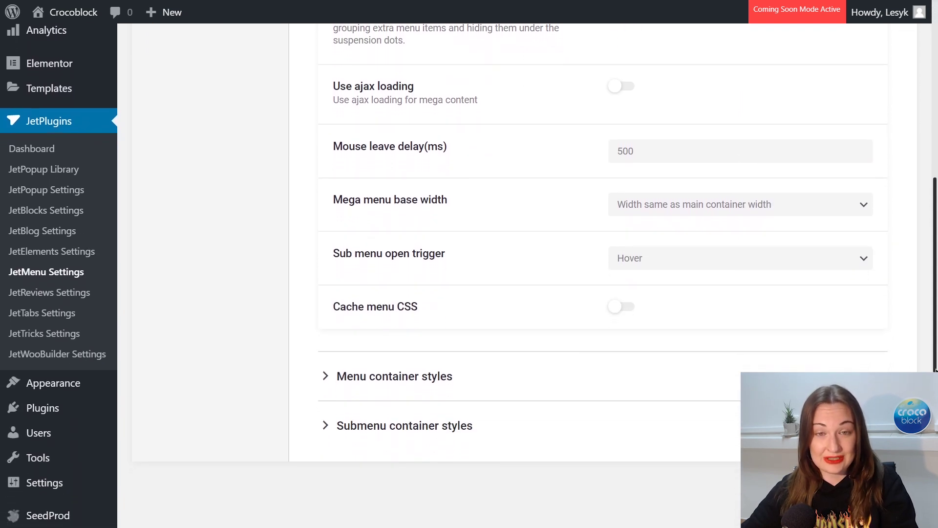
left_click(324, 379)
Review the Menu and Submenu container styles, then switch to Desktop Menu Items
left_click_drag(929, 238, 936, 419)
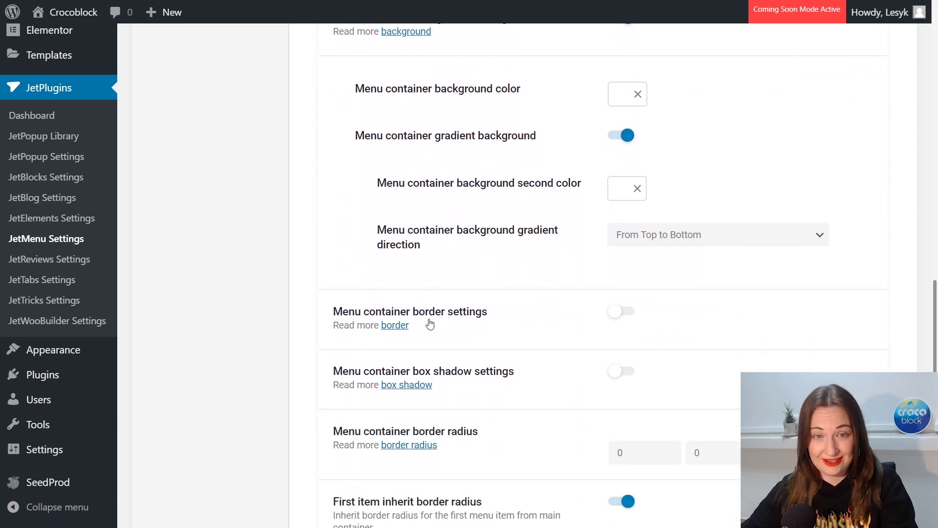
left_click_drag(335, 371, 381, 362)
left_click(408, 352)
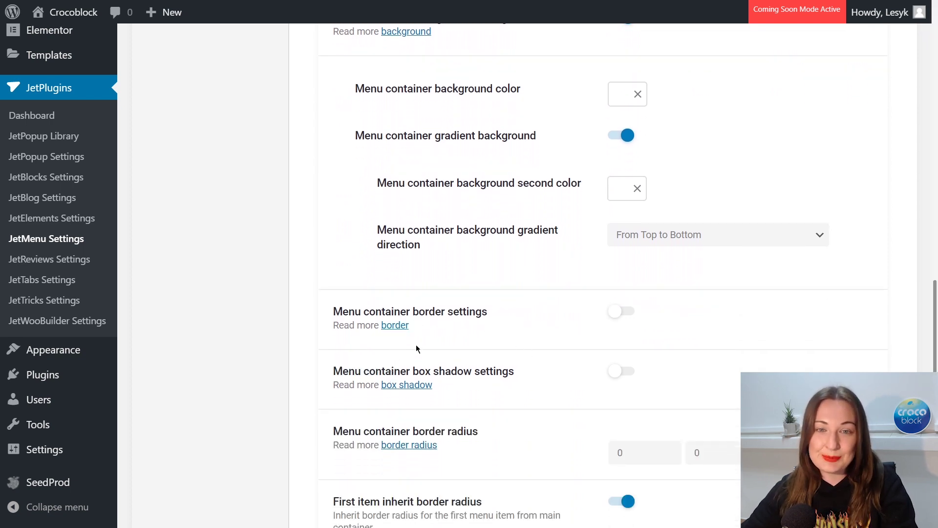
scroll(935, 352, "down", 4)
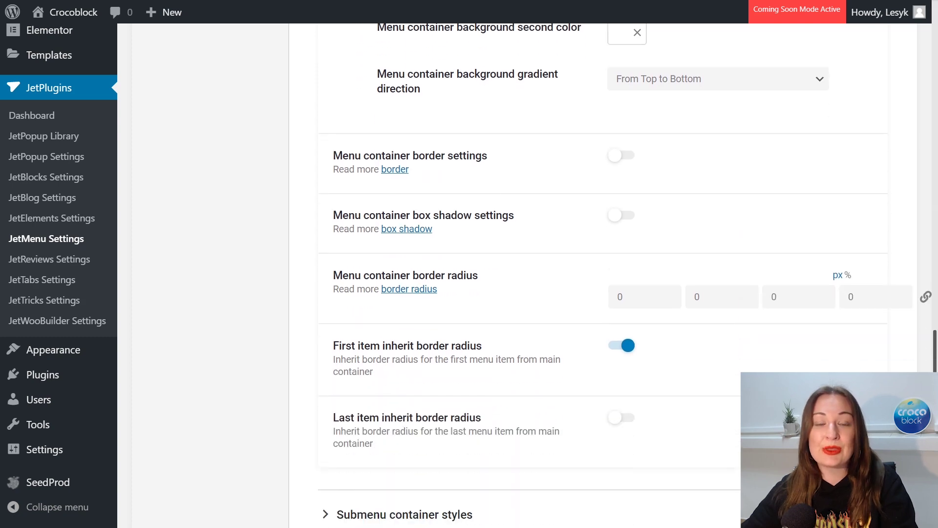
left_click(325, 464)
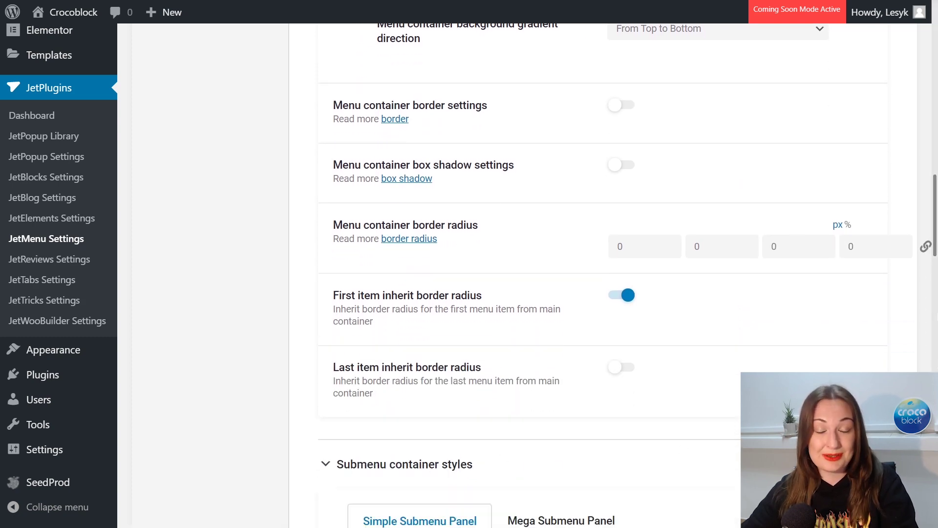
scroll(935, 218, "down", 9)
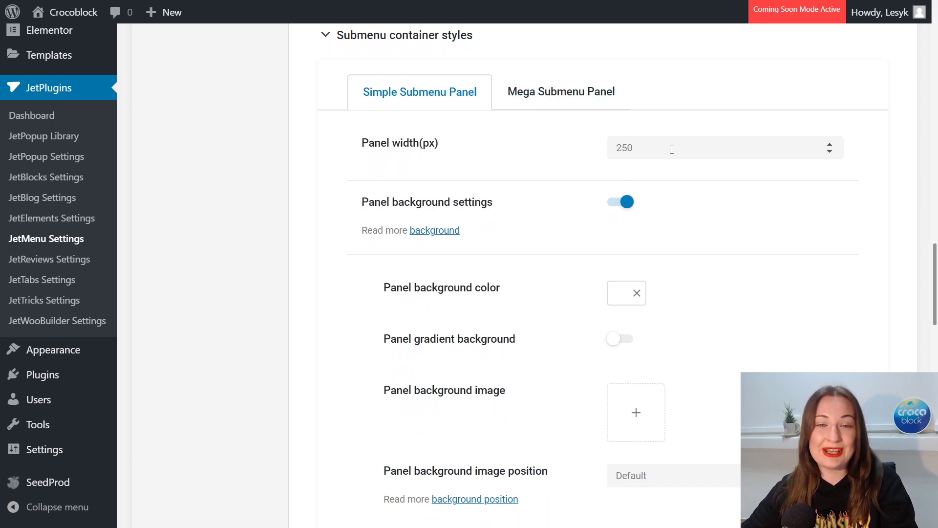
left_click_drag(936, 301, 930, 68)
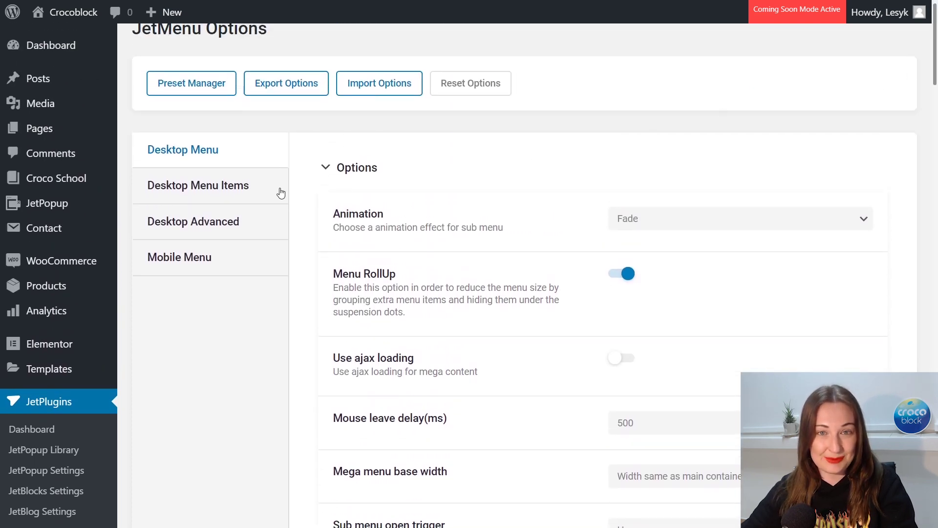
left_click(263, 193)
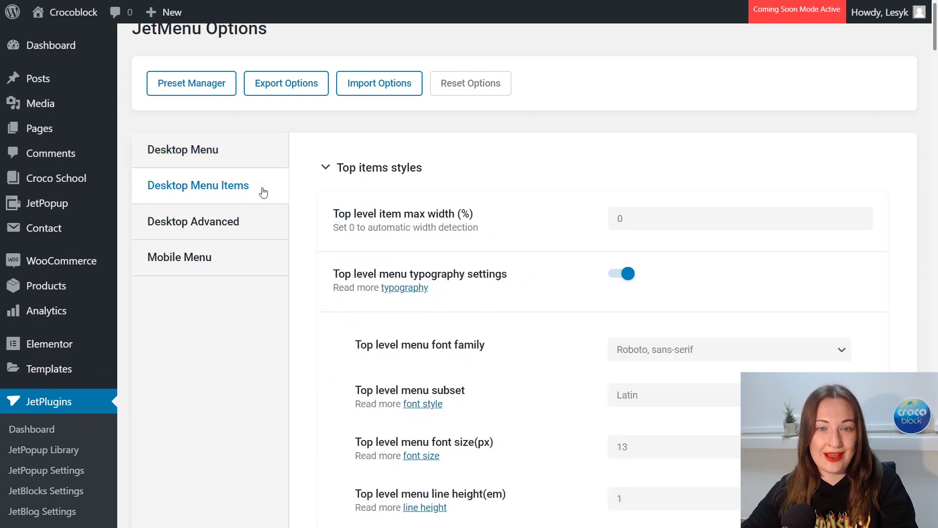
Collapse and re-expand the Top items and Sub items styles sections
left_click(326, 167)
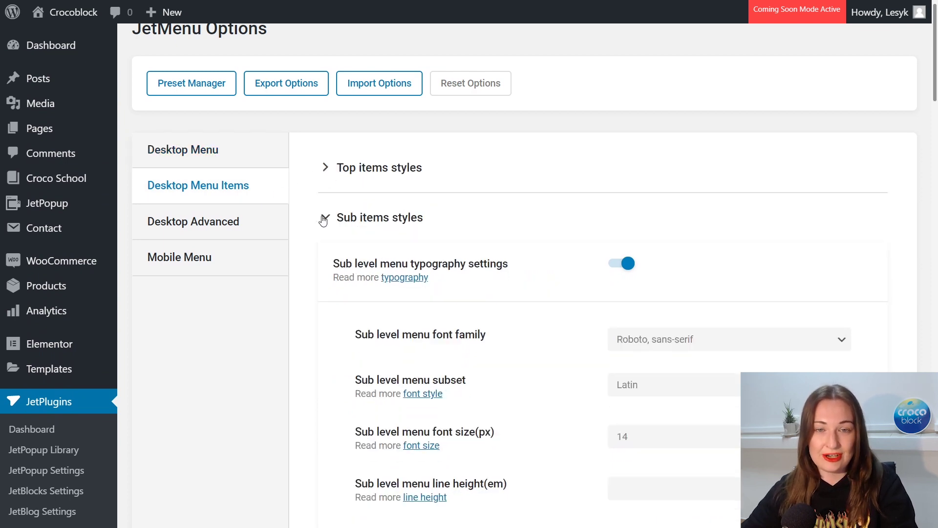
left_click(324, 219)
left_click(325, 225)
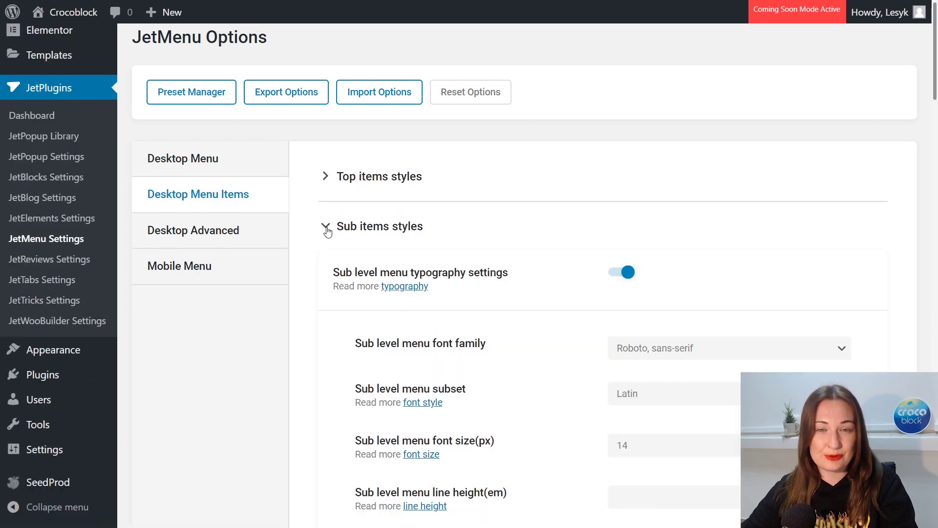
left_click(327, 177)
scroll(935, 57, "down", 2)
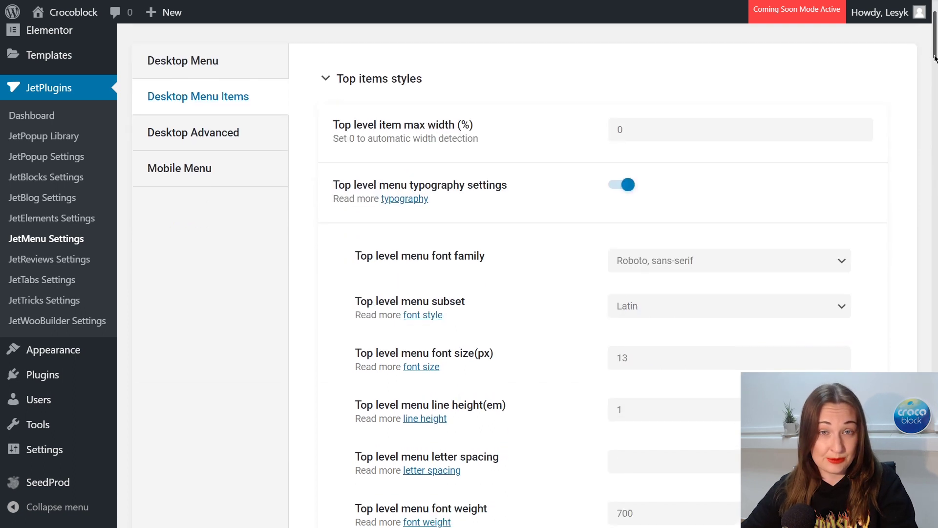
left_click_drag(934, 58, 935, 167)
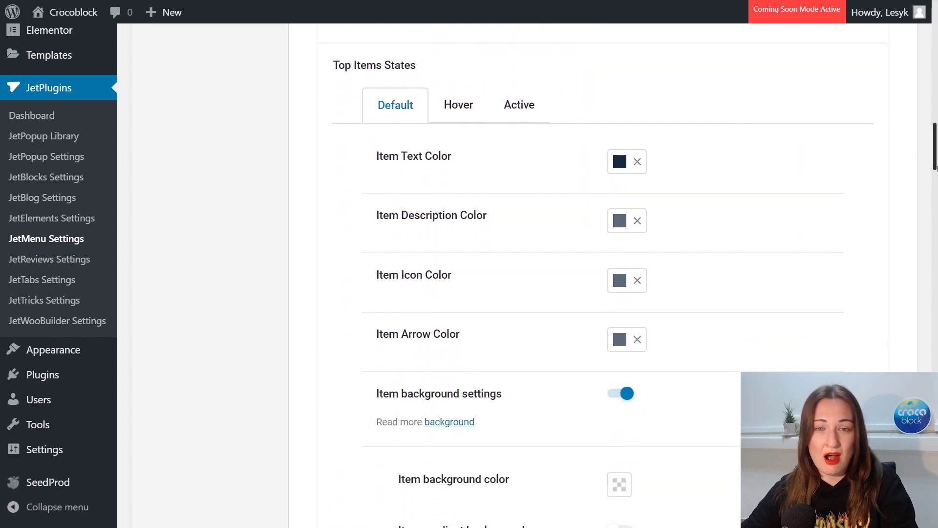
Check the top items' Hover and Active states and toggle Item background settings off and on
left_click(459, 114)
left_click(525, 116)
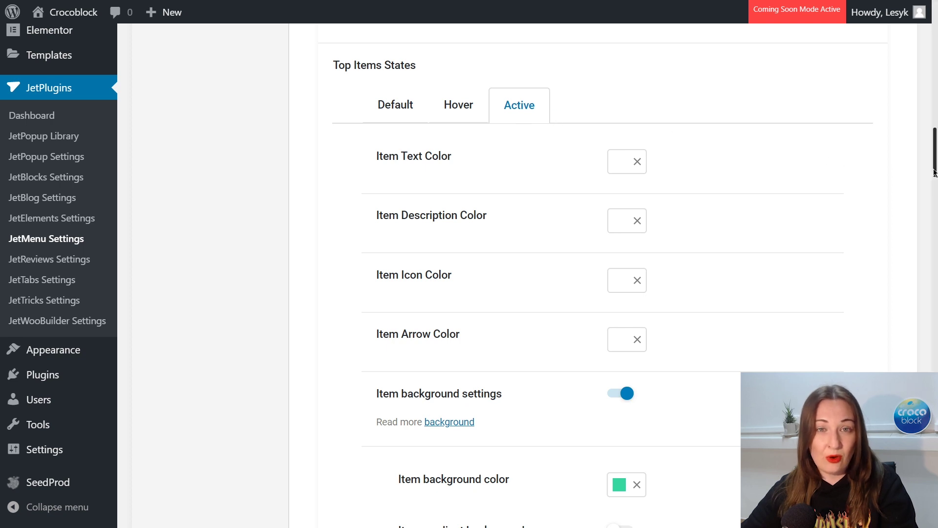
left_click_drag(935, 173, 936, 189)
left_click(618, 233)
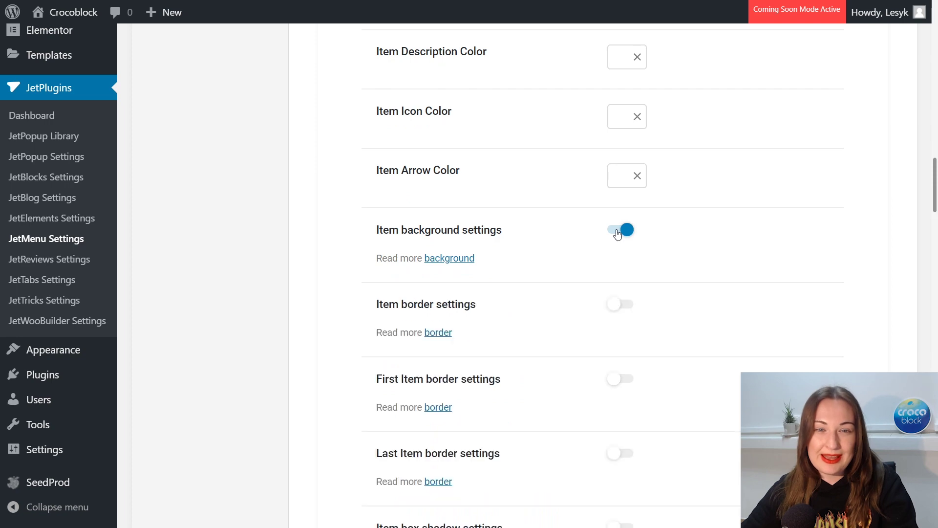
left_click(617, 233)
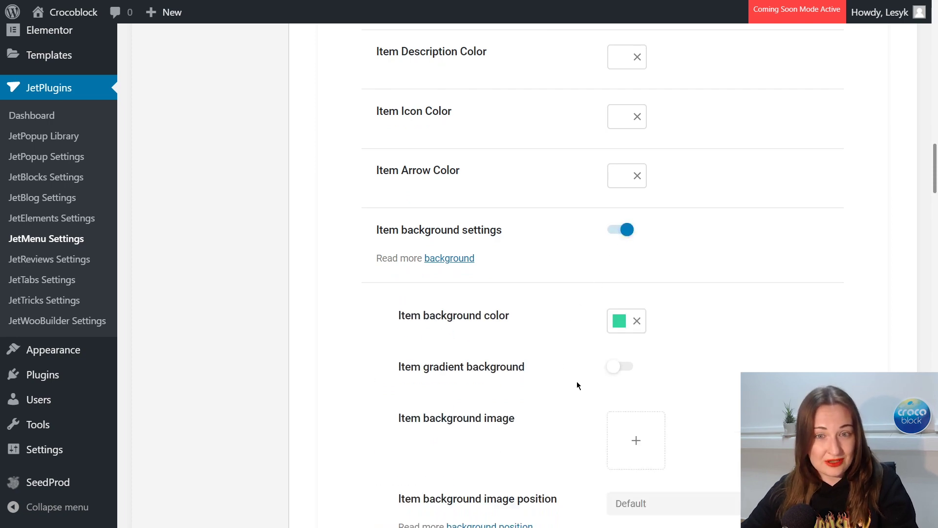
left_click_drag(934, 188, 935, 30)
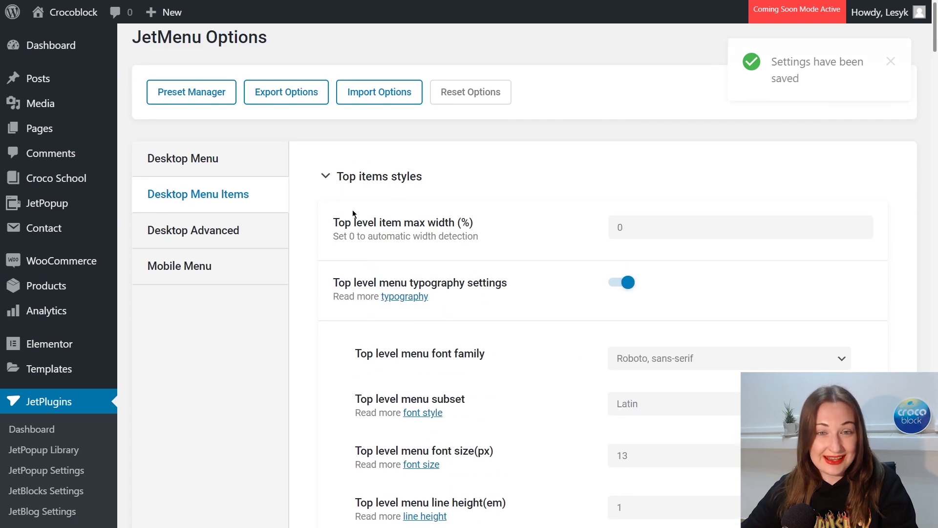
Expand Item icon under Desktop Advanced to see top and sub level icons, then go to Mobile Menu
left_click(258, 236)
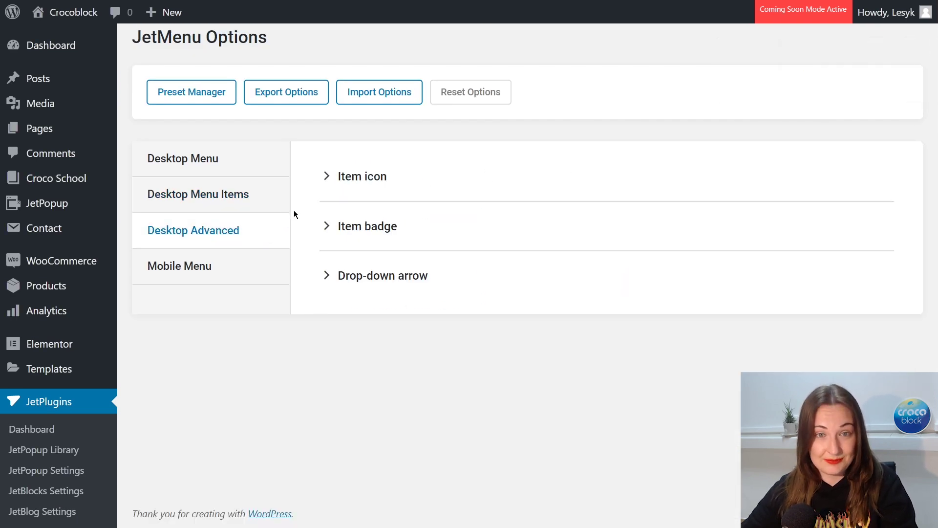
left_click(327, 177)
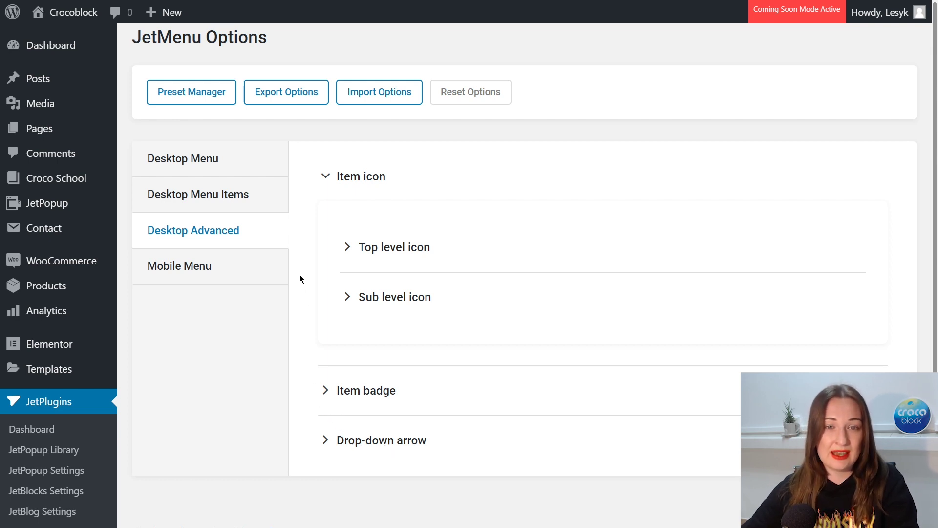
left_click(248, 269)
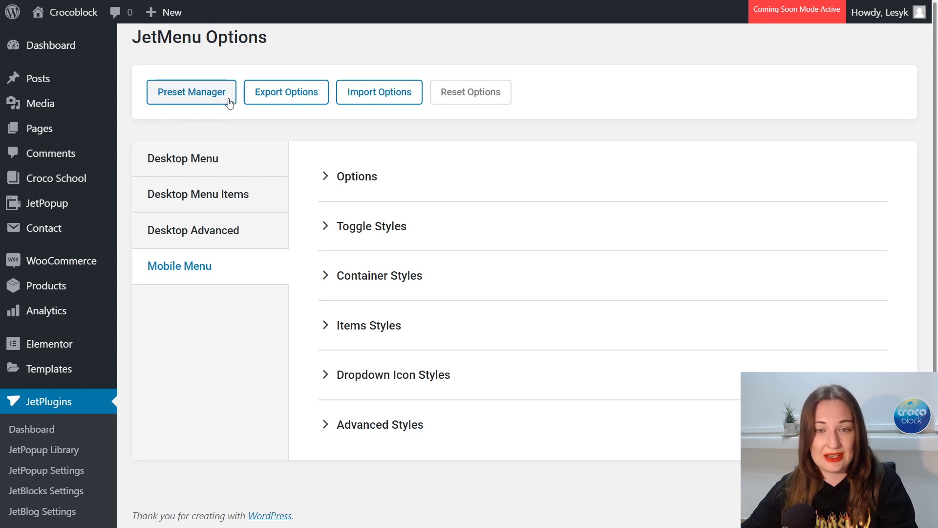
left_click(254, 103)
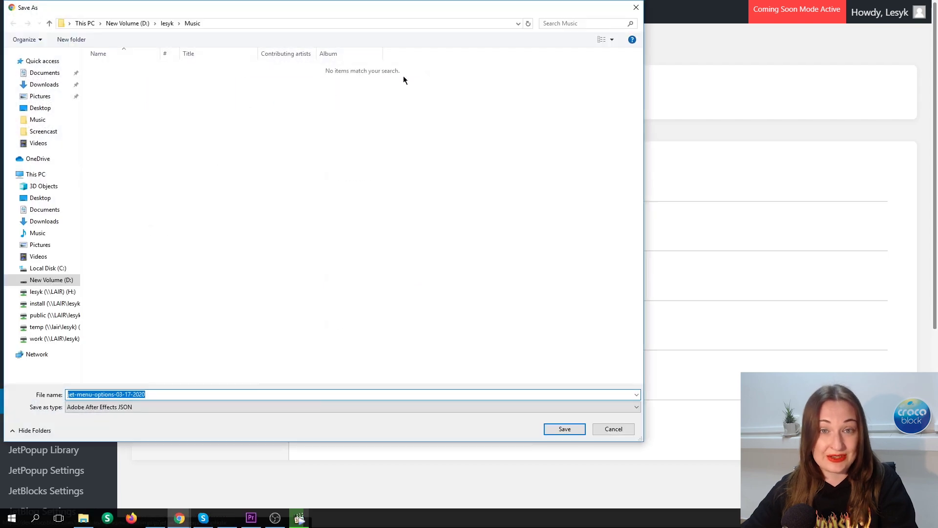
left_click(636, 7)
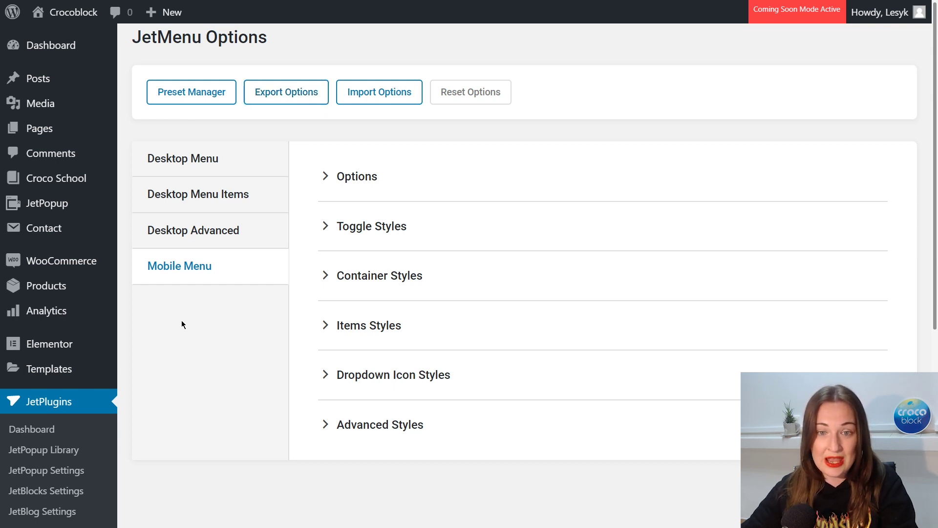
Go to Appearance > Menus in the admin sidebar
scroll(182, 324, "down", 5)
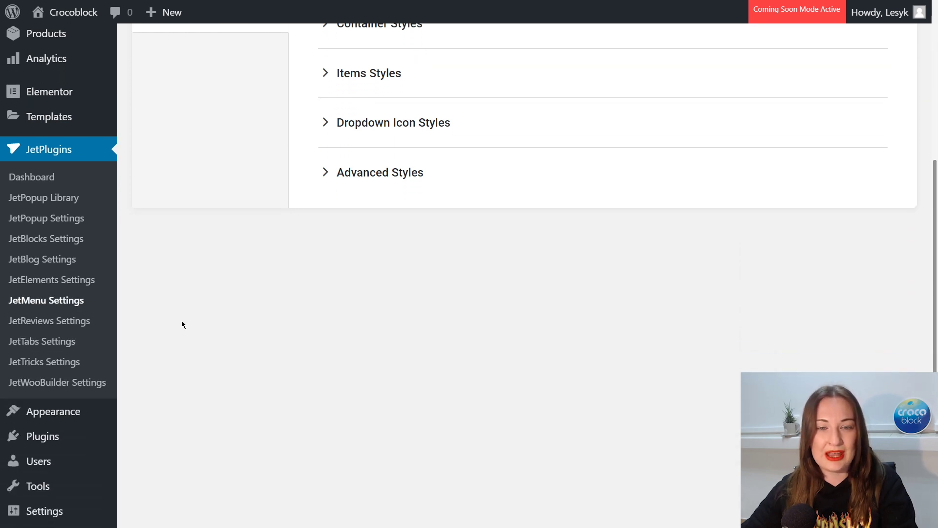
mouse_move(71, 407)
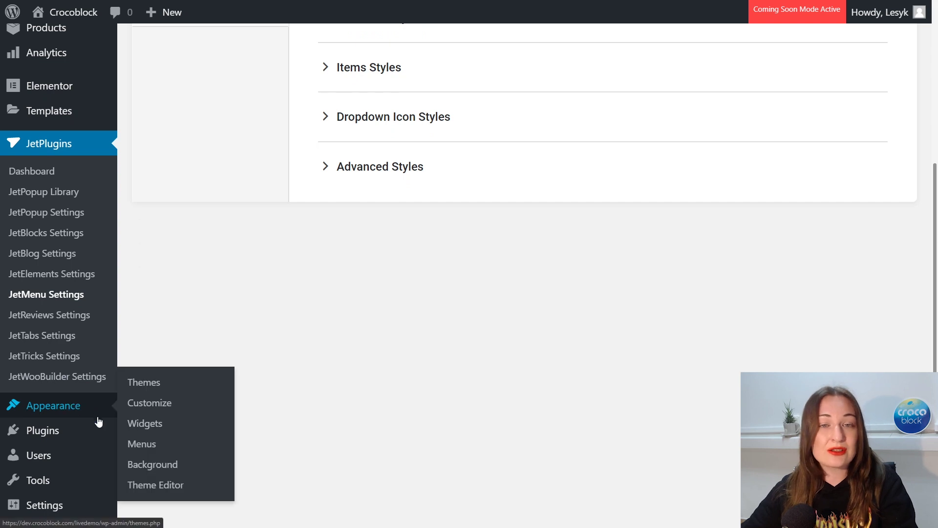
left_click(140, 444)
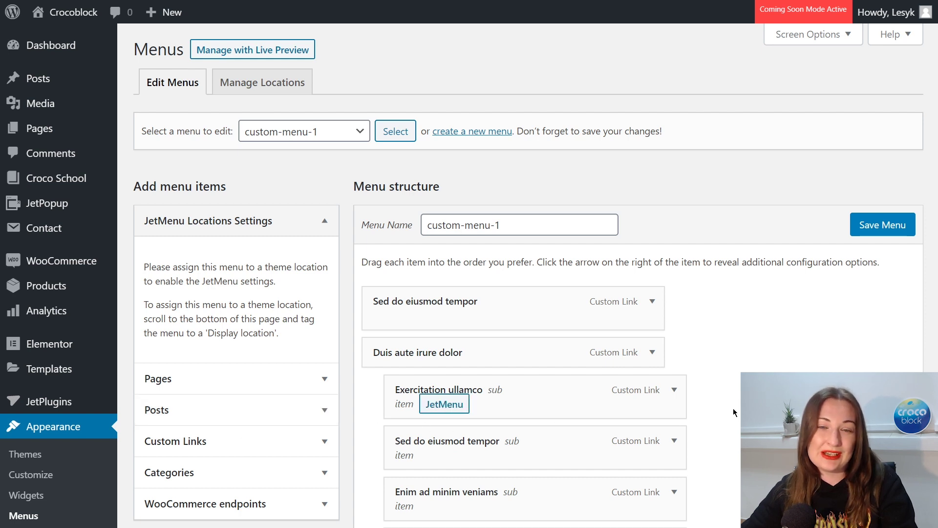
Assign custom-menu-1 to the Main location, save it, and enable JetMenu for Main
scroll(440, 391, "down", 6)
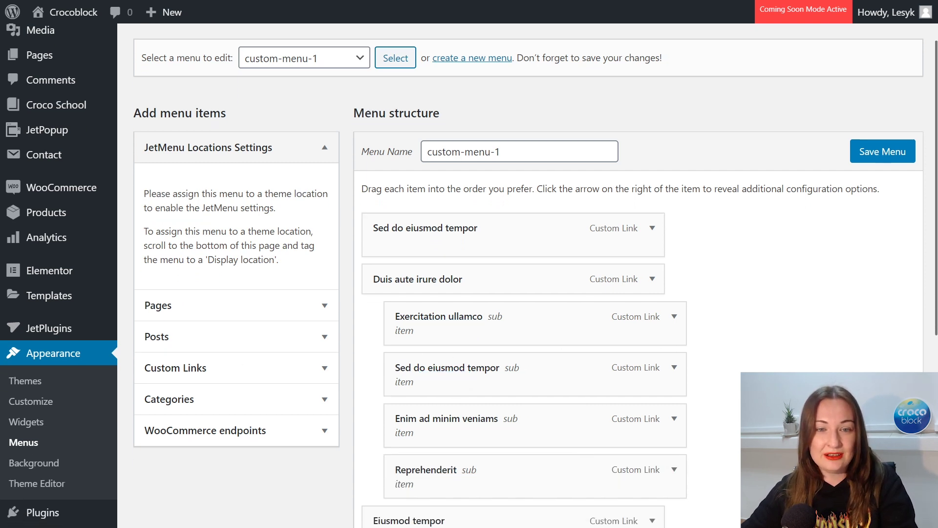
scroll(440, 391, "down", 2)
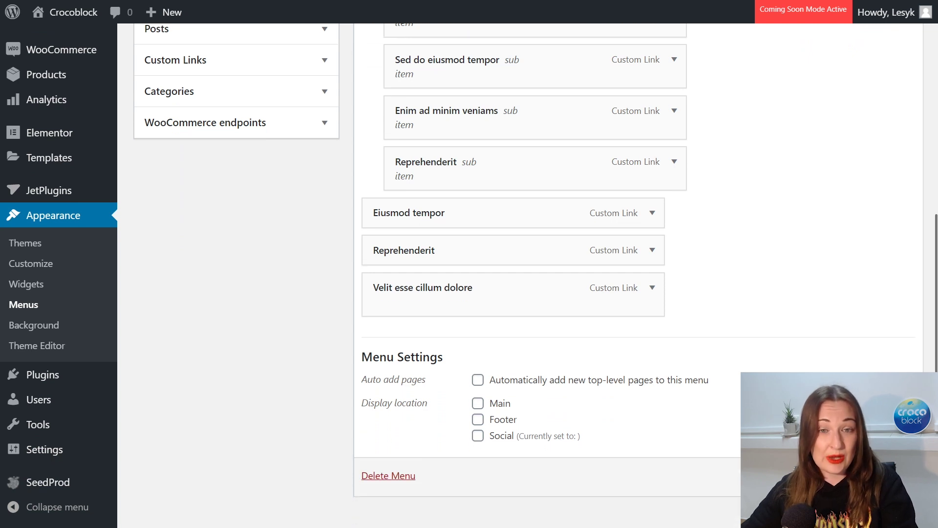
left_click(478, 404)
key("Return")
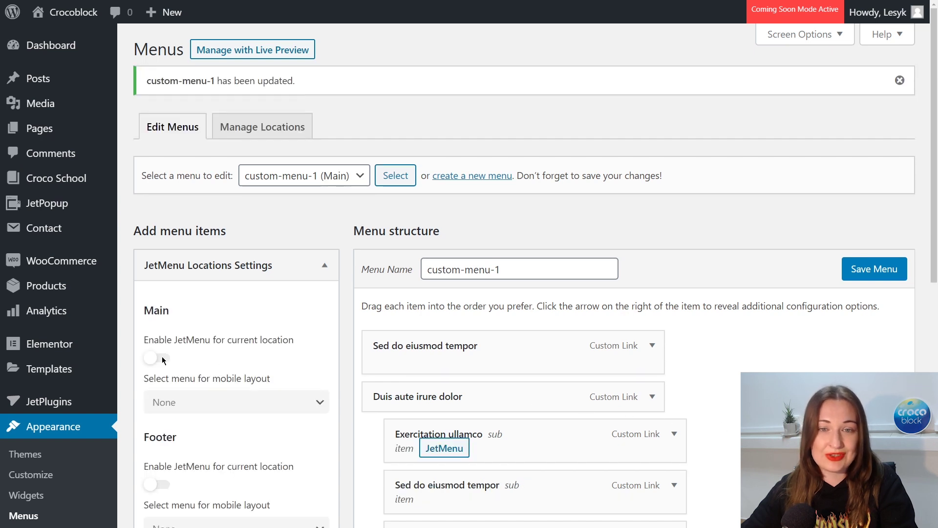
left_click(163, 361)
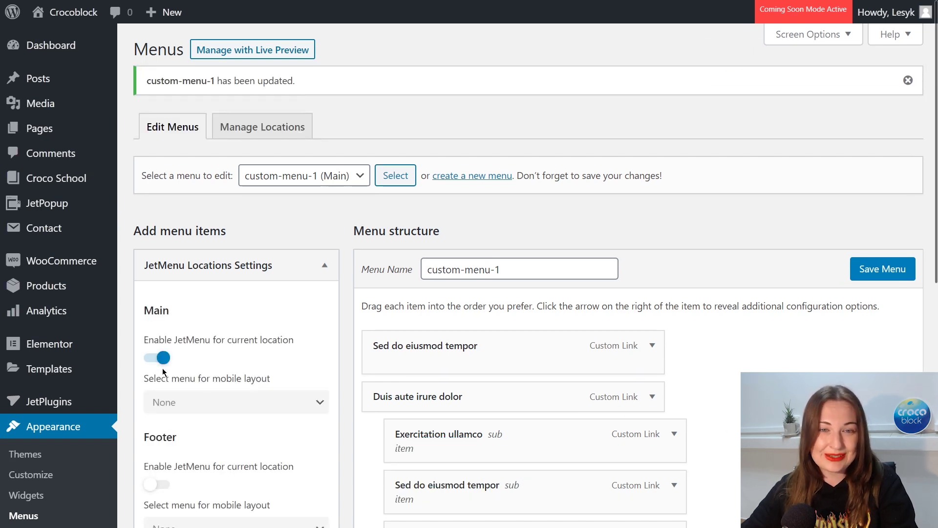
Collapse JetMenu Locations Settings and browse the Custom Links, WooCommerce endpoints and Categories panels
left_click(274, 272)
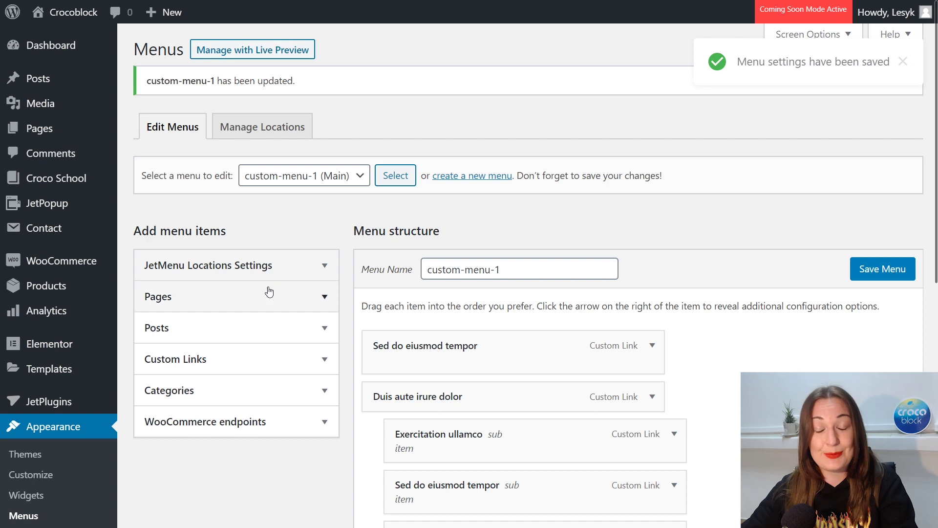
left_click(263, 362)
left_click(259, 360)
left_click(253, 414)
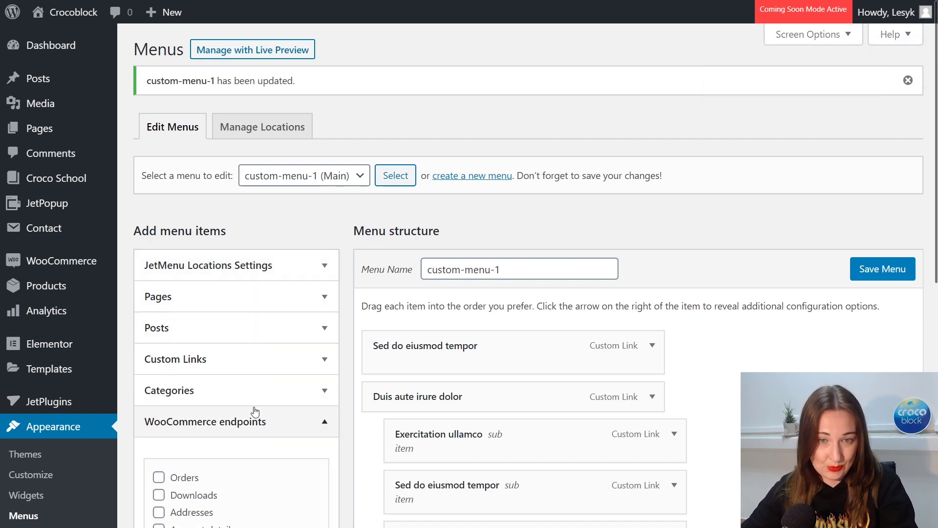
left_click(253, 391)
mouse_move(513, 352)
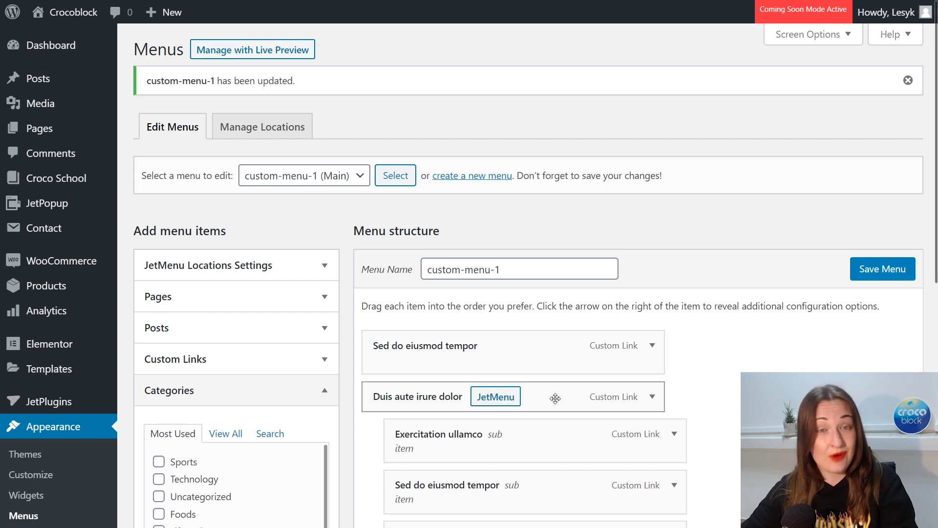
Reposition the Eiusmod tempor item and open JetMenu settings for Duis aute irure dolor
left_click_drag(555, 394, 560, 437)
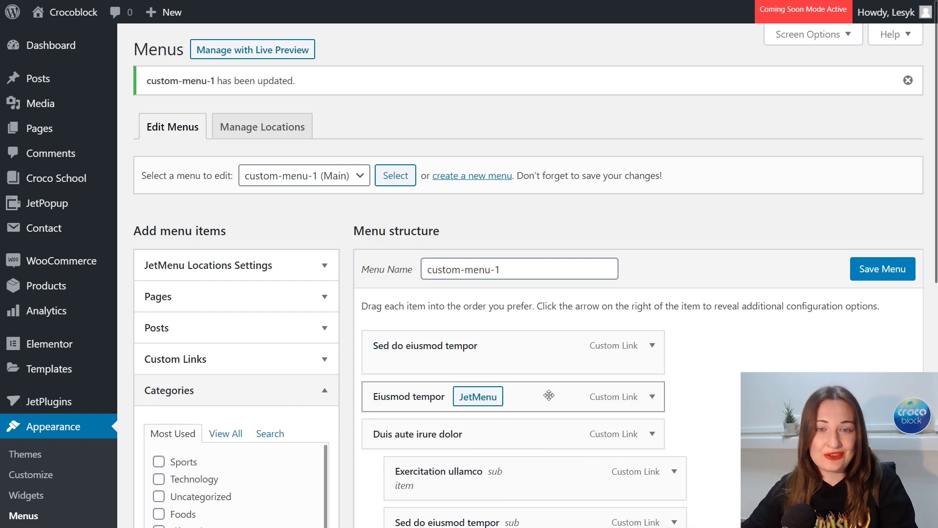
mouse_move(549, 395)
left_mouse_down()
mouse_move(545, 341)
mouse_move(549, 494)
mouse_move(547, 391)
left_mouse_up()
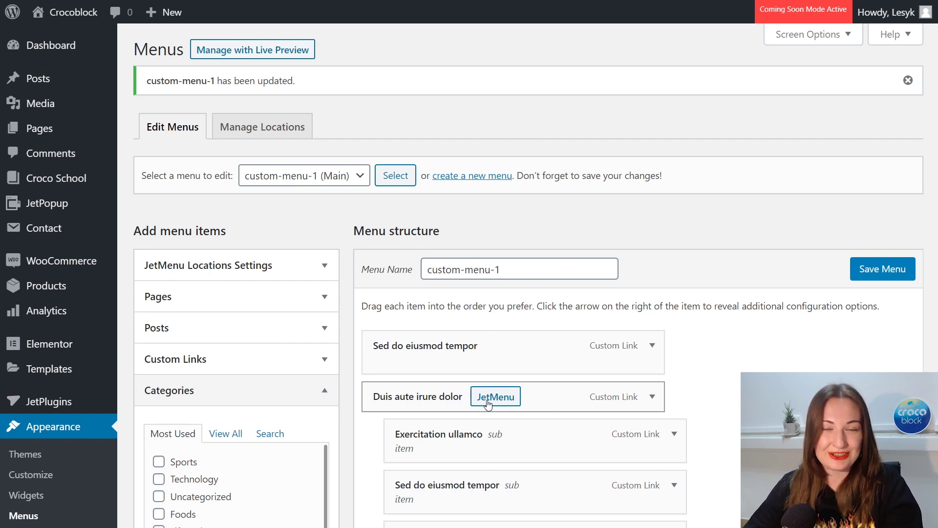
left_click(495, 397)
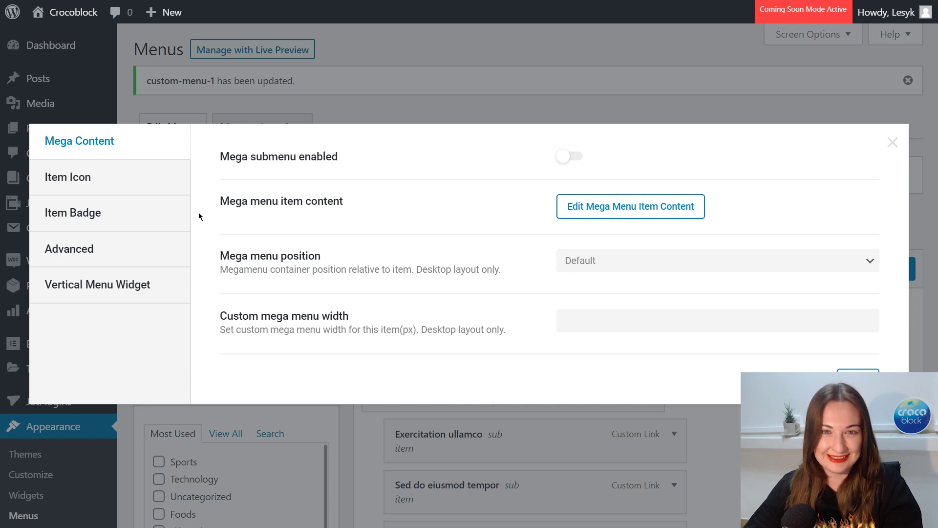
Go through the item's Icon, Badge and Mega Content settings, then edit the mega menu content in Elementor
left_click(147, 188)
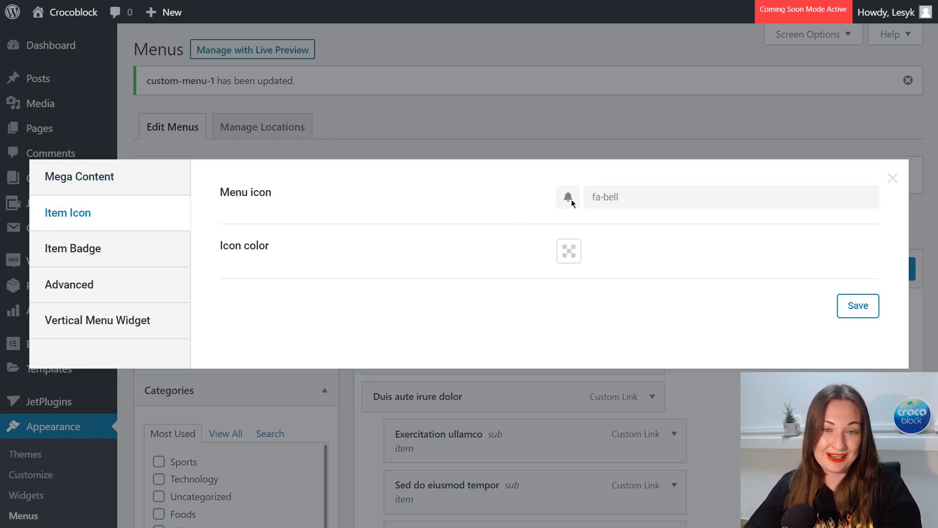
left_click(137, 264)
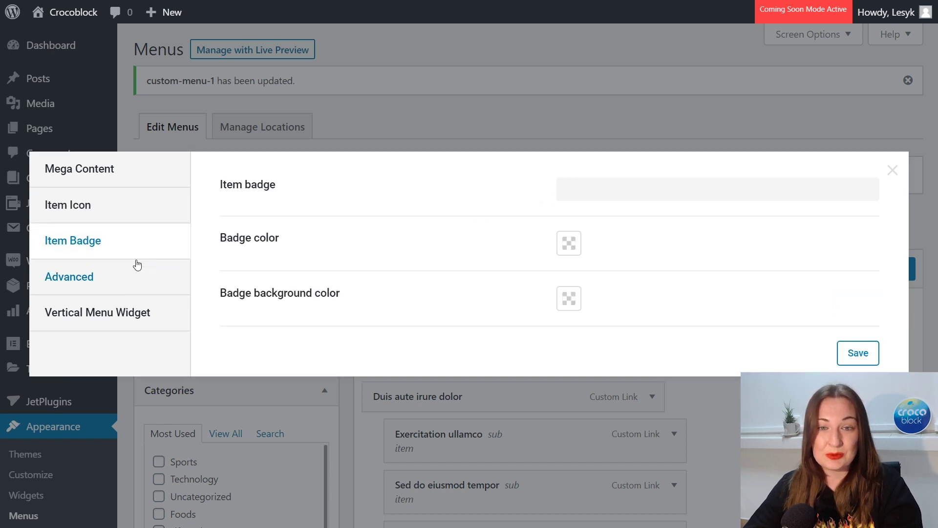
left_click(129, 171)
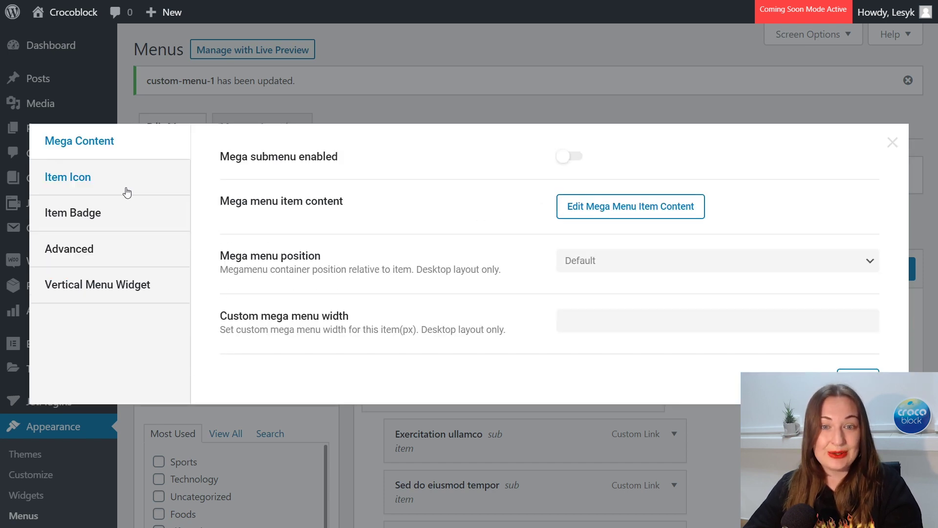
left_click(631, 208)
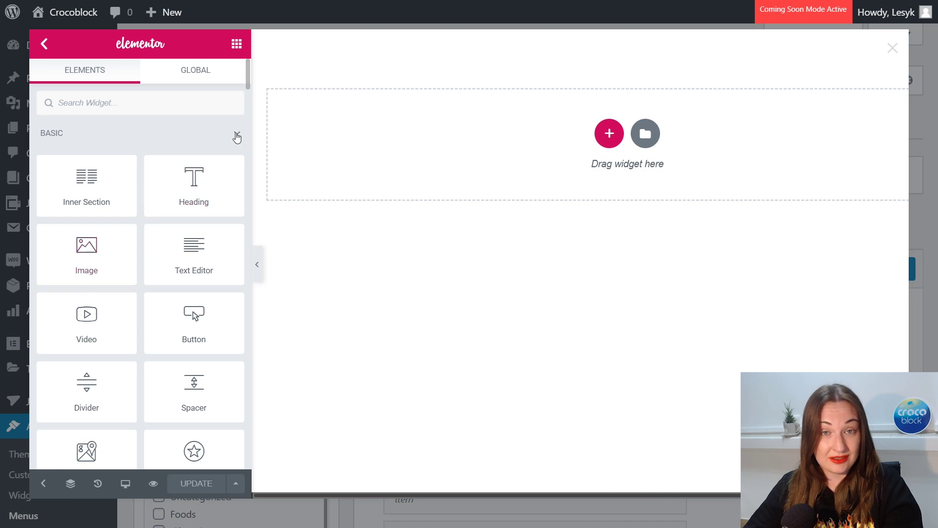
Collapse the BASIC, PRO and GENERAL widget categories and scroll down to the JetMenu widgets
left_click(237, 136)
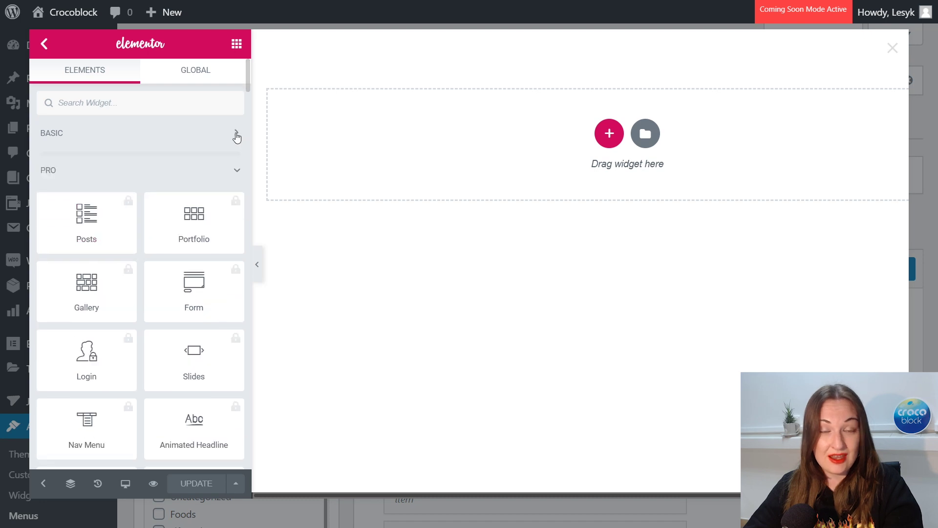
left_click(236, 171)
left_click(238, 208)
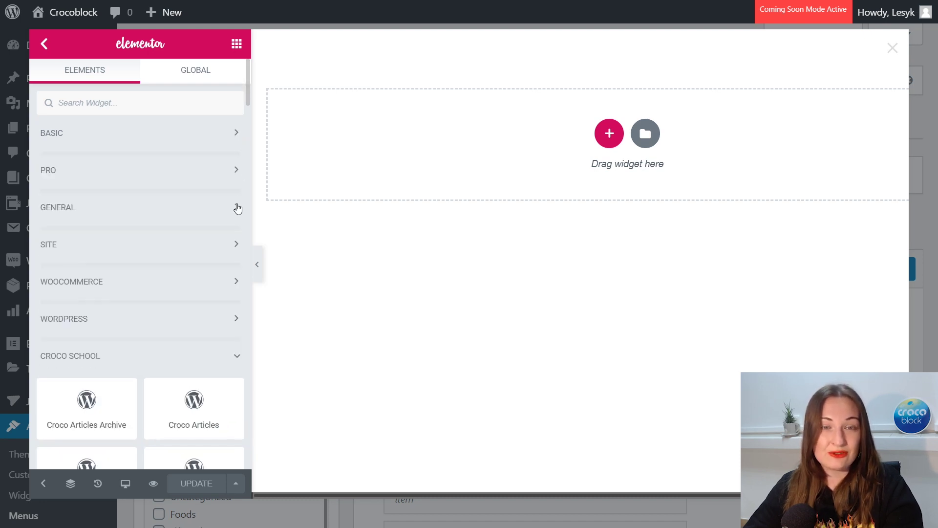
left_click(237, 355)
scroll(247, 146, "down", 10)
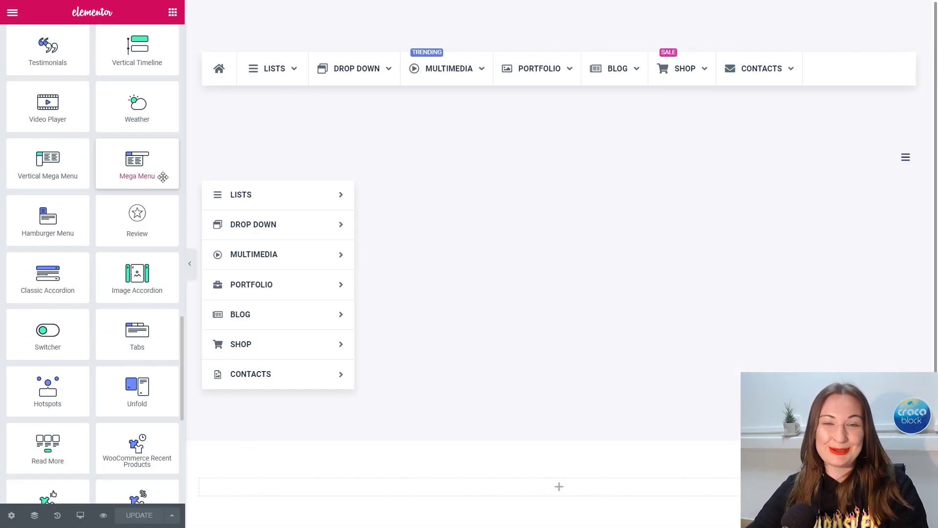
In the Mega Menu widget, keep Main Menu Jet for desktop, leave the mobile menu unchanged, and review Mobile Layout
left_click(414, 66)
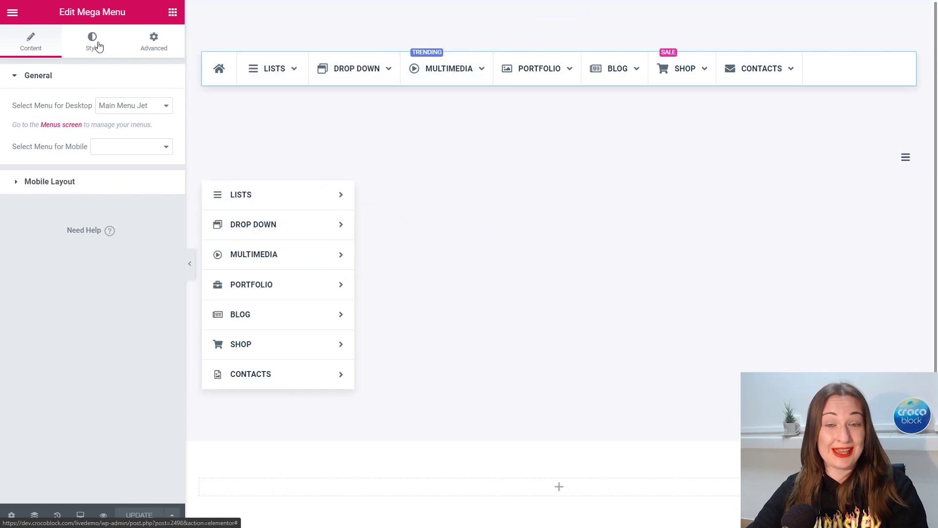
left_click(136, 107)
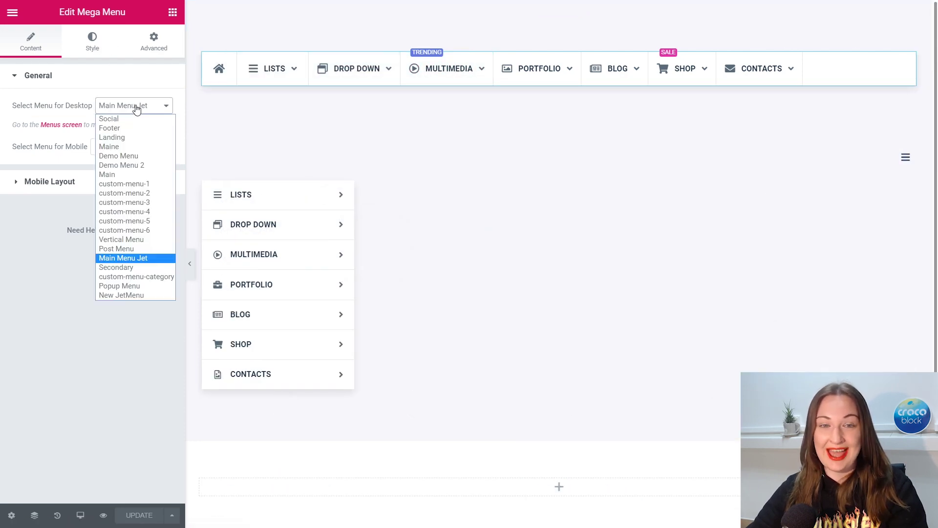
left_click(137, 109)
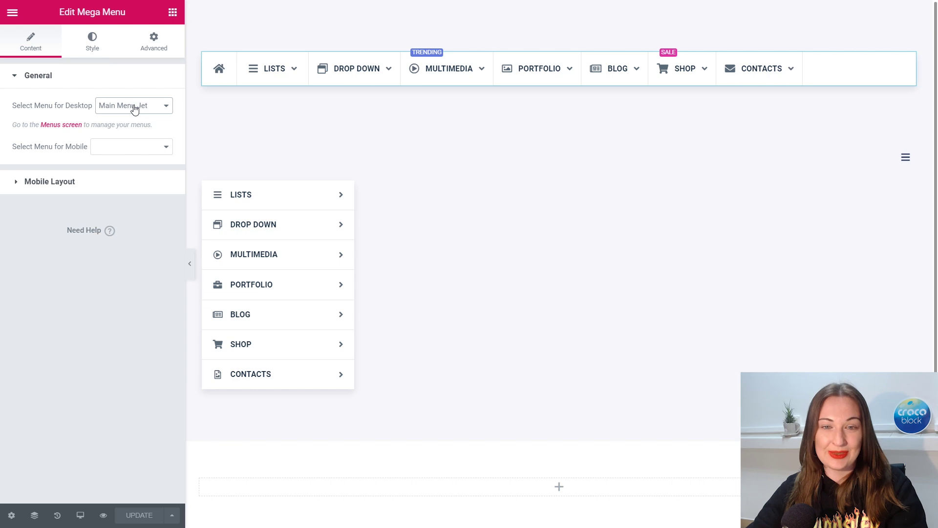
left_click(163, 150)
left_click(165, 150)
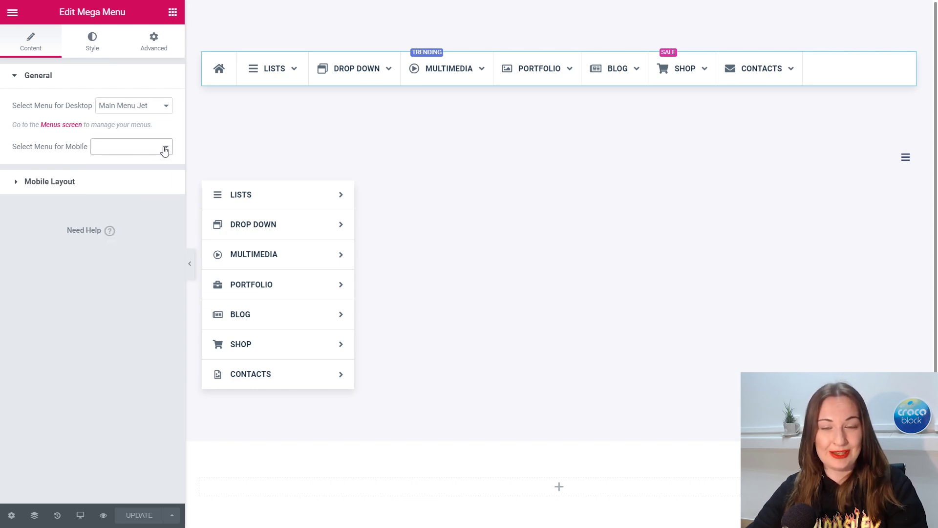
left_click(104, 184)
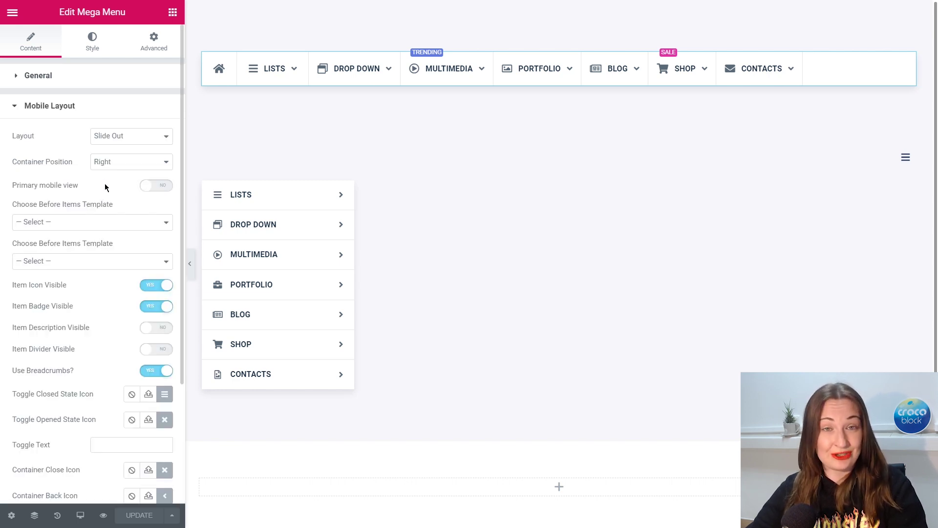
Review the Style tab's Desktop Container settings, then select the Vertical Mega Menu widget
left_click(91, 47)
left_click(18, 76)
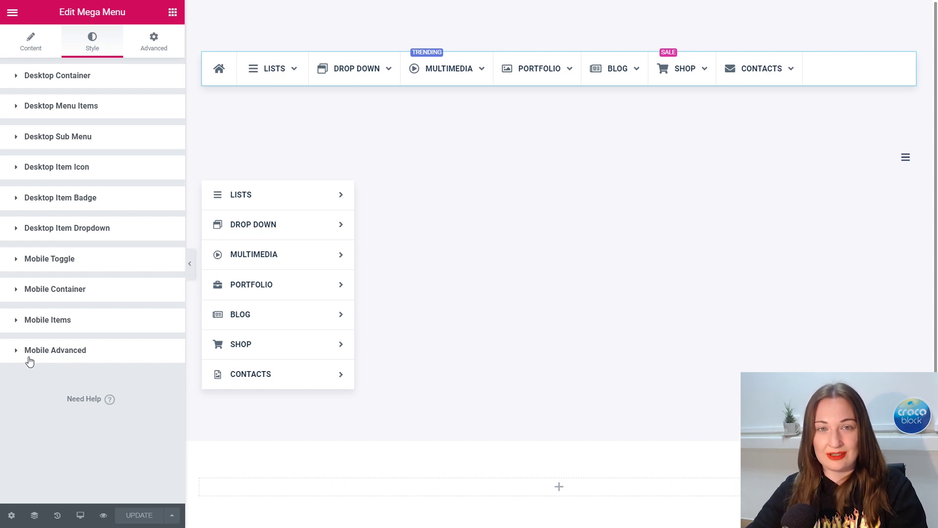
left_click(16, 79)
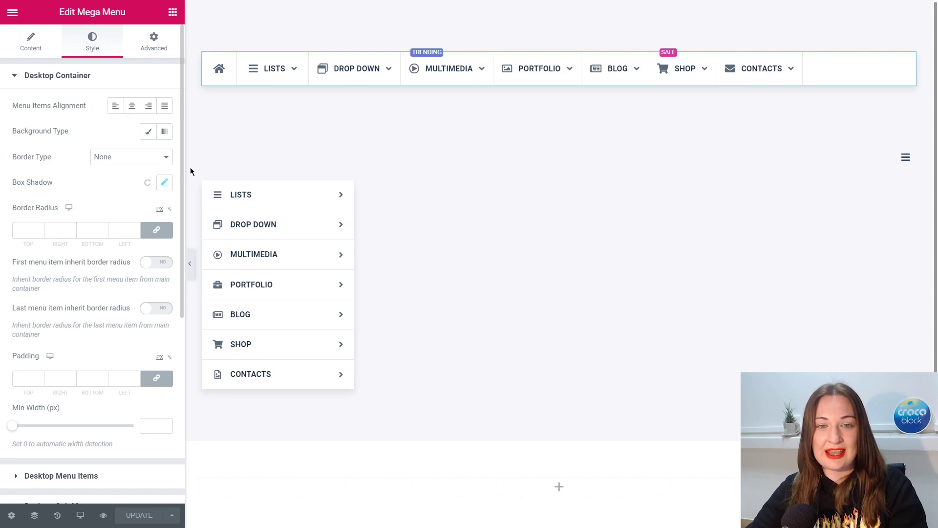
left_click(279, 202)
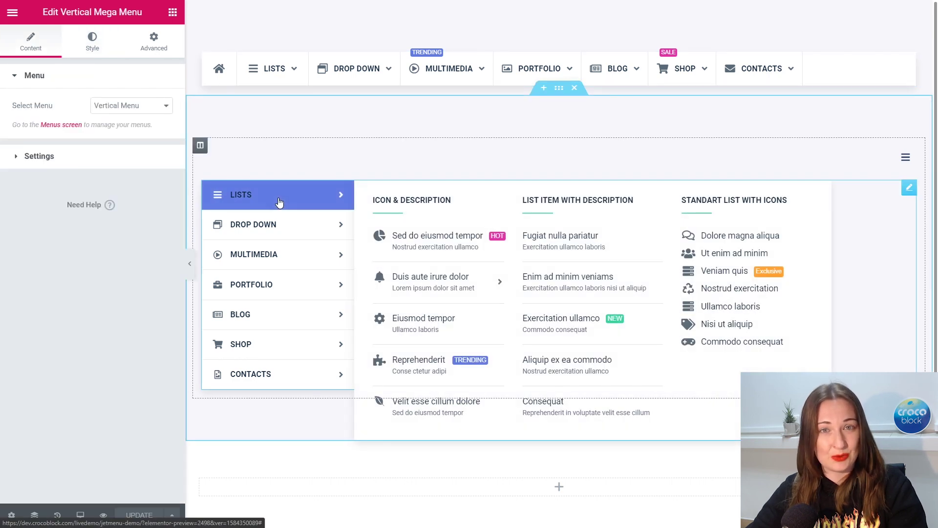
Keep Vertical Menu as the vertical widget's menu and review its submenu animation options, leaving Fade
left_click(166, 106)
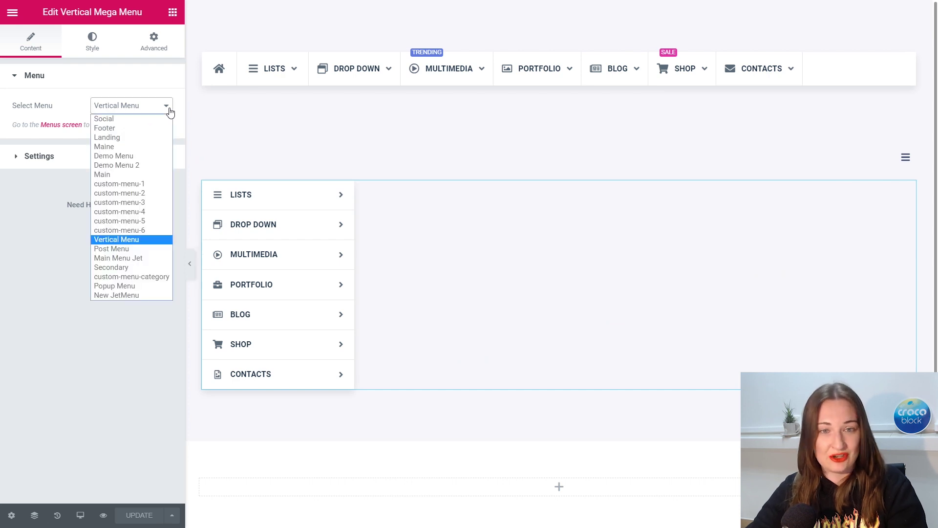
left_click(168, 108)
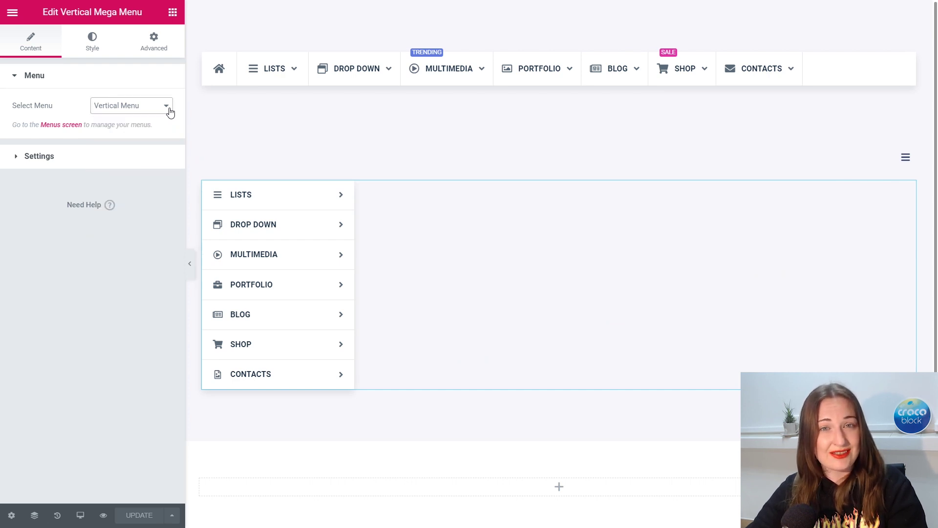
left_click(122, 159)
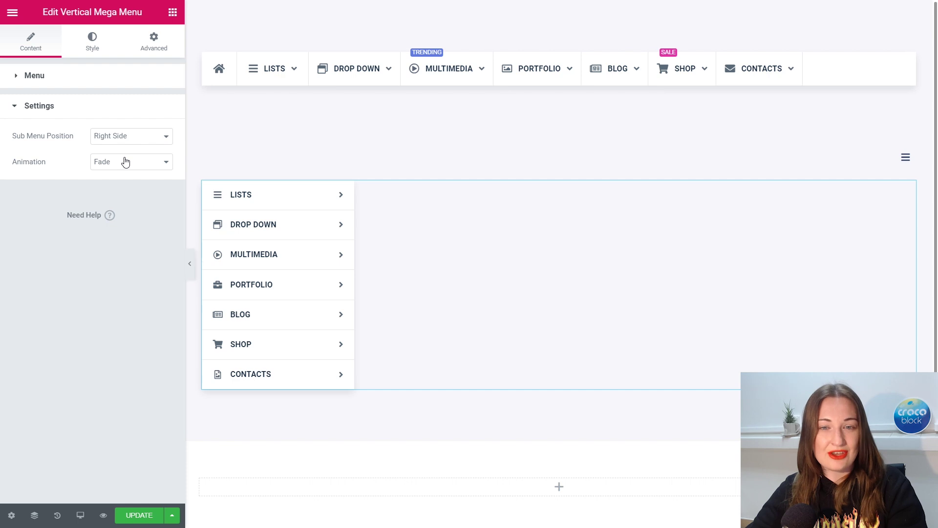
left_click(125, 162)
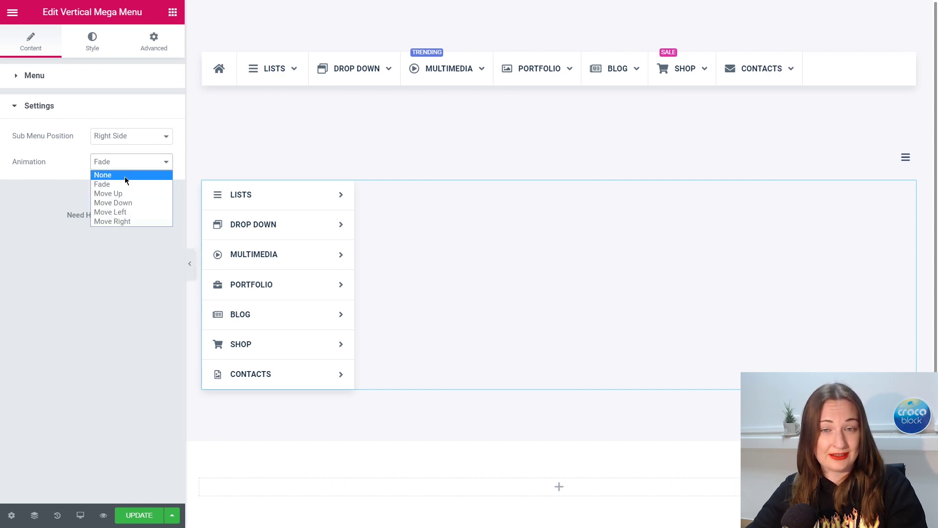
left_click(147, 150)
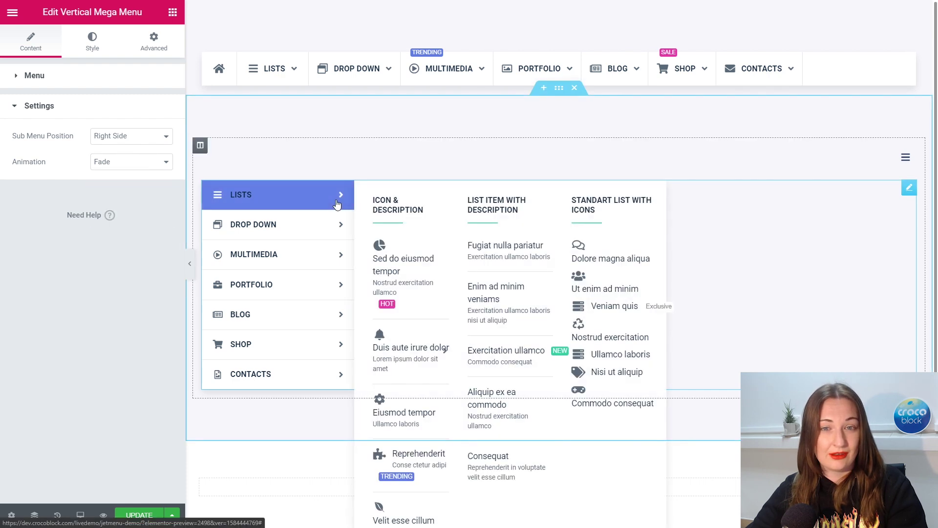
Try the Move Up, Move Down and Move Left submenu animations, settle on Move Right, then select the Hamburger Menu
left_click(129, 166)
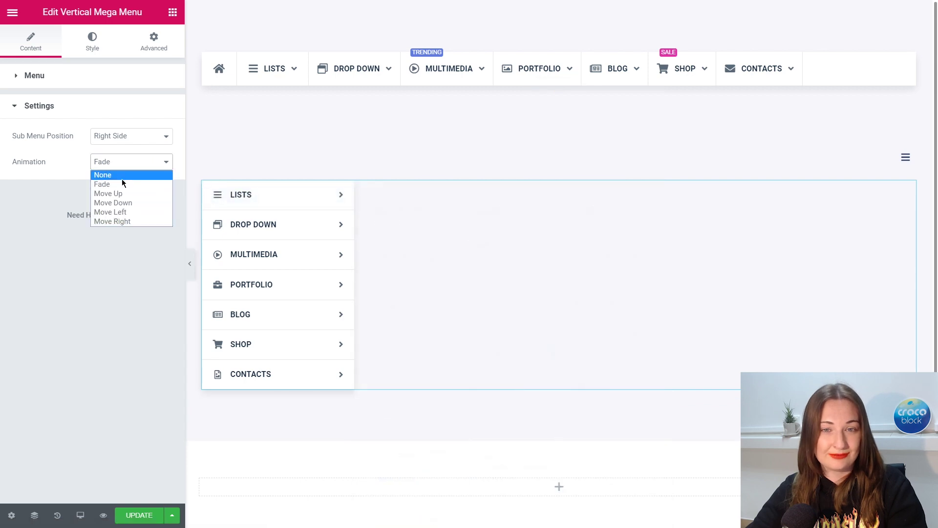
left_click(122, 195)
mouse_move(252, 197)
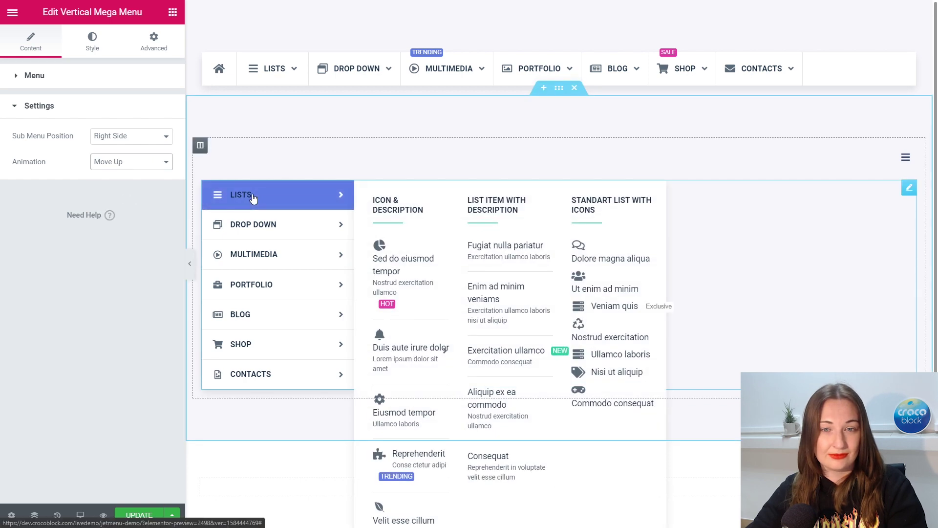
left_click(145, 165)
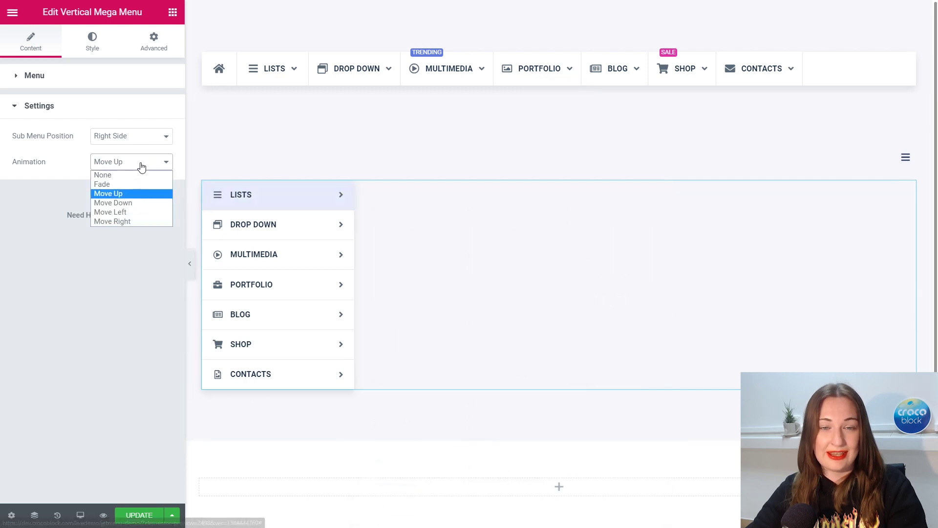
left_click(134, 201)
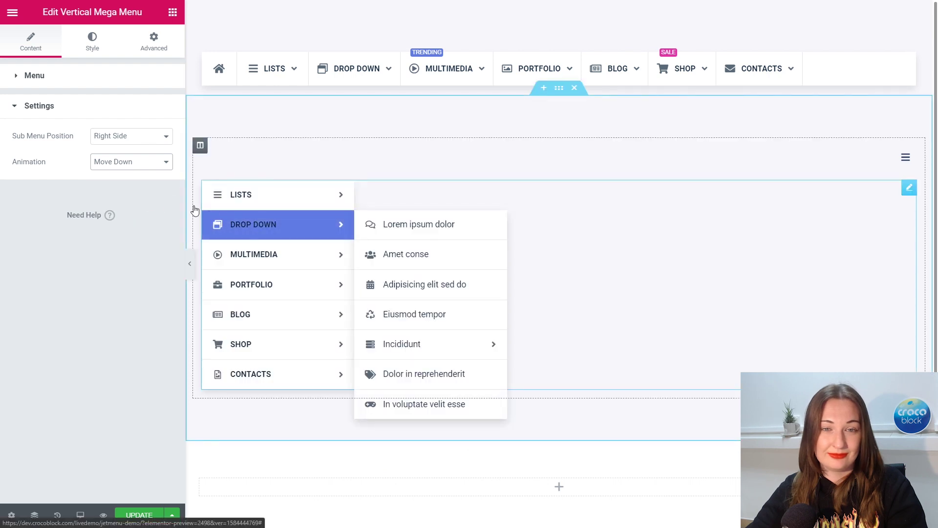
left_click(128, 164)
left_click(119, 211)
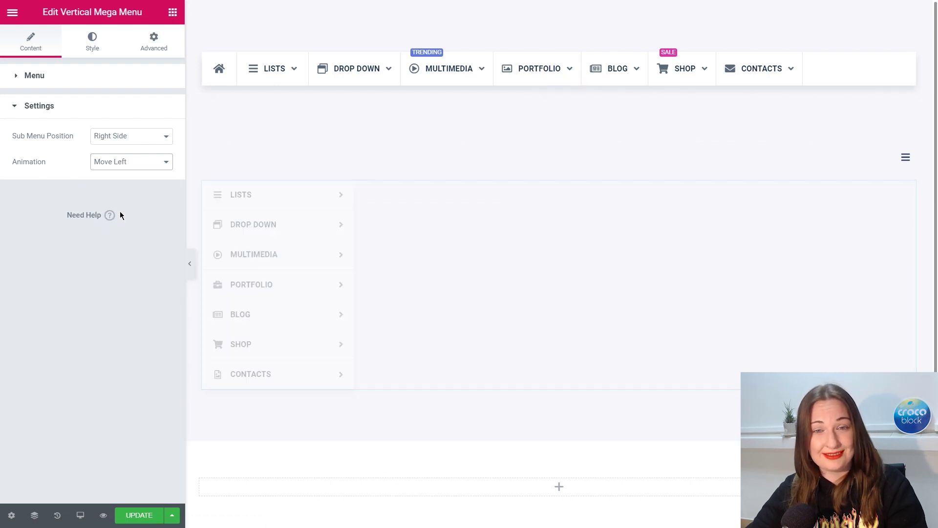
mouse_move(230, 279)
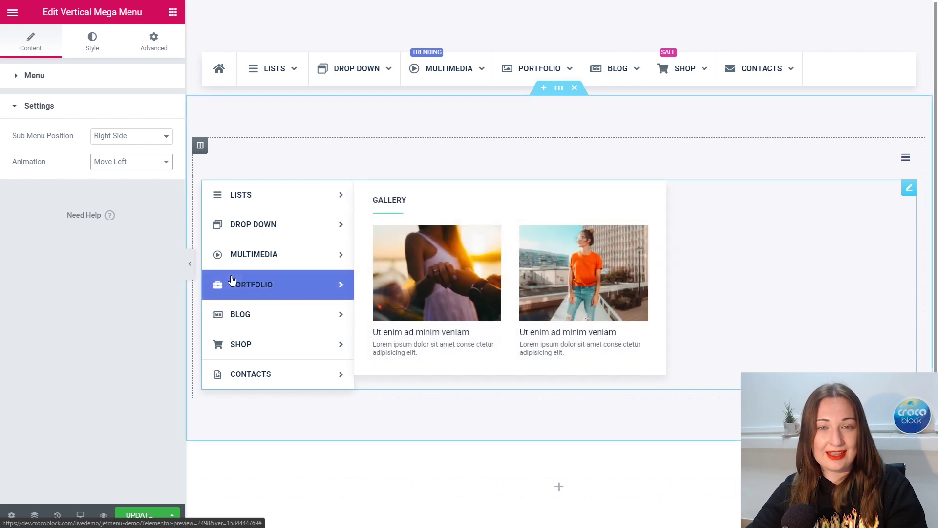
left_click(142, 162)
left_click(133, 219)
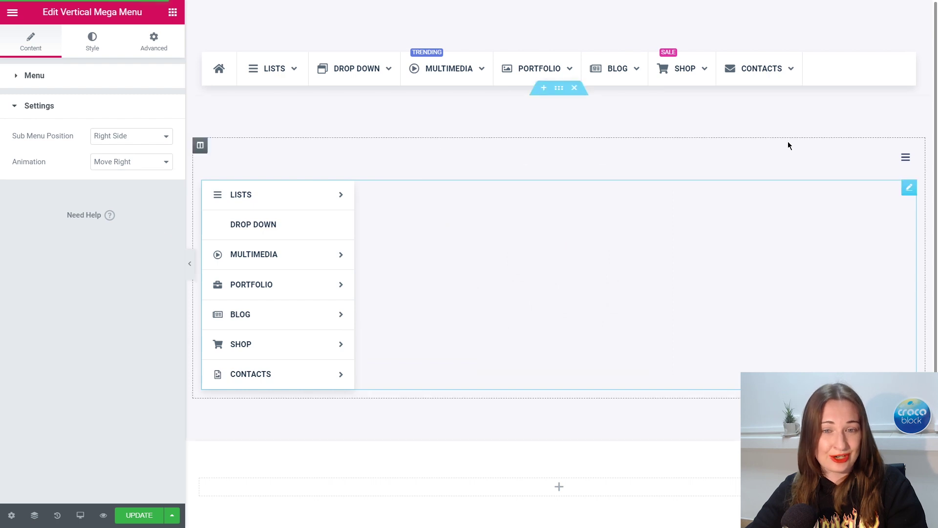
left_click(900, 155)
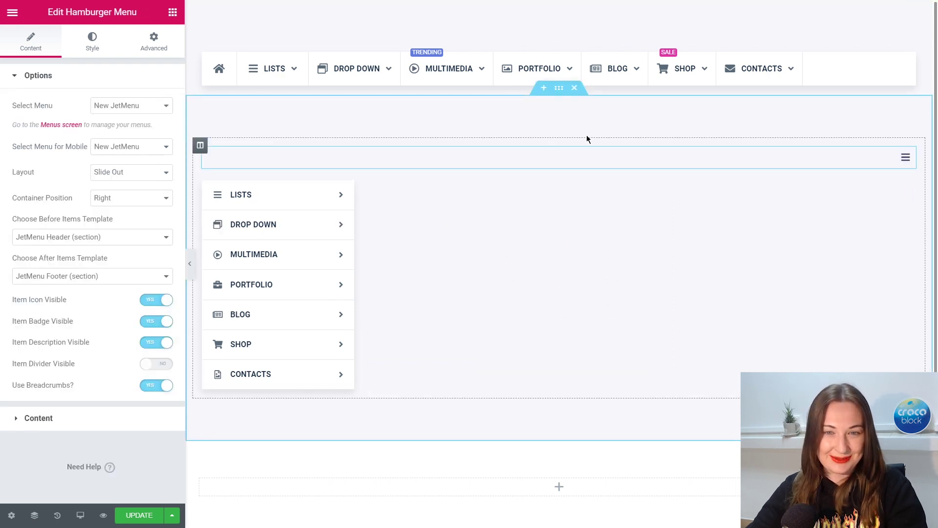
Review the Hamburger Menu's menu and layout choices and preview the Slide Out panel
left_click(168, 109)
left_click(170, 112)
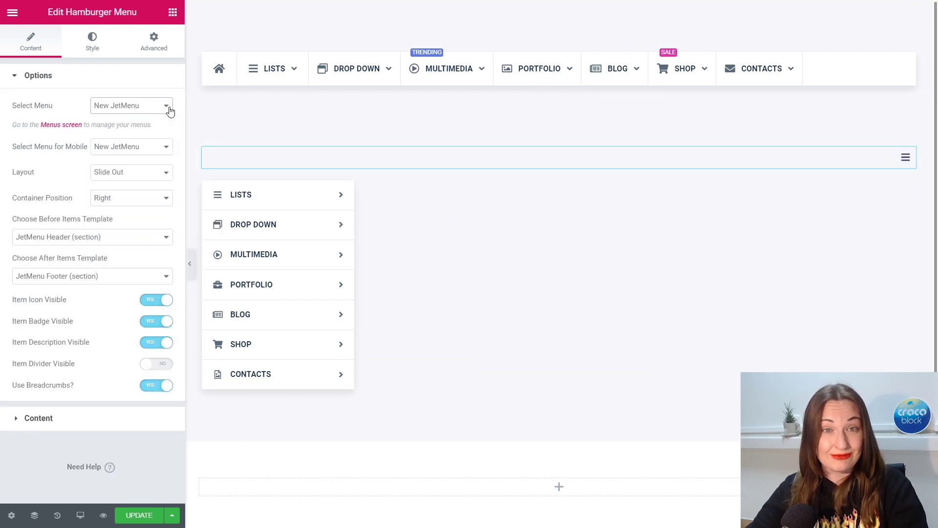
left_click(168, 172)
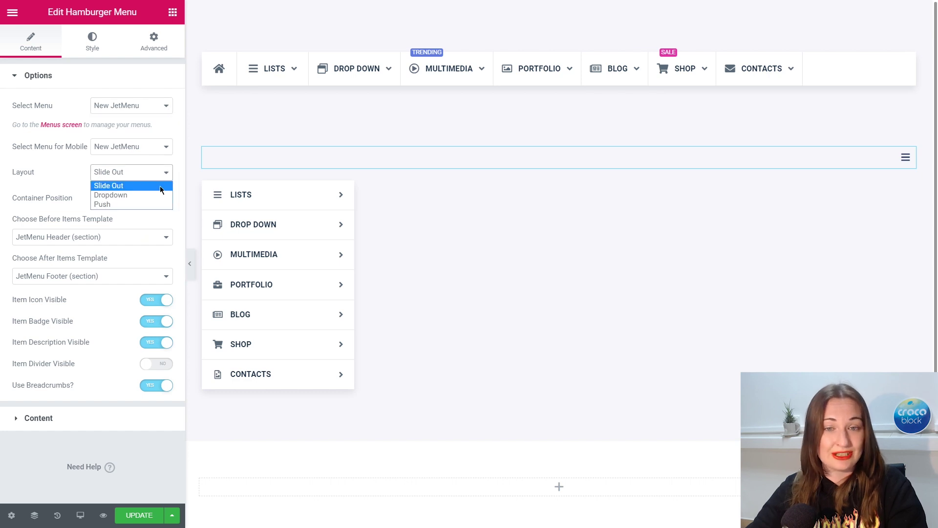
left_click(161, 186)
mouse_move(890, 160)
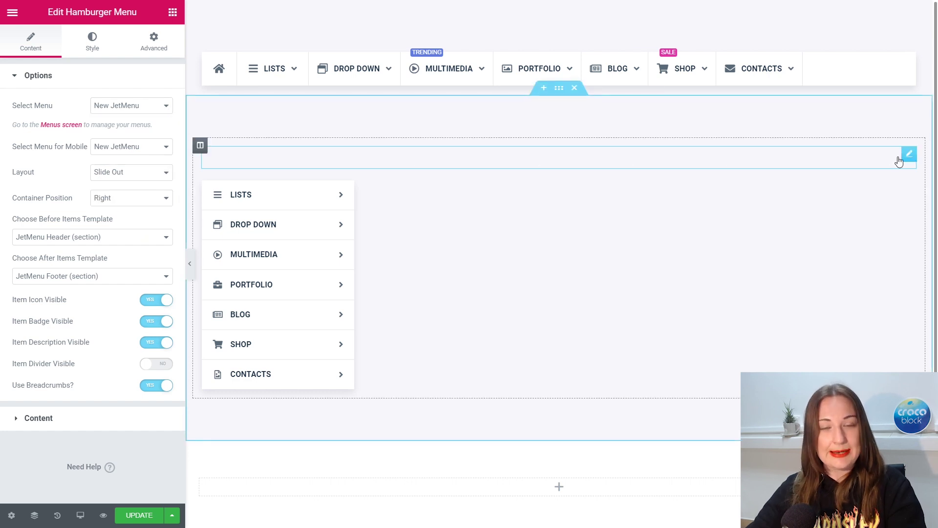
left_click(898, 160)
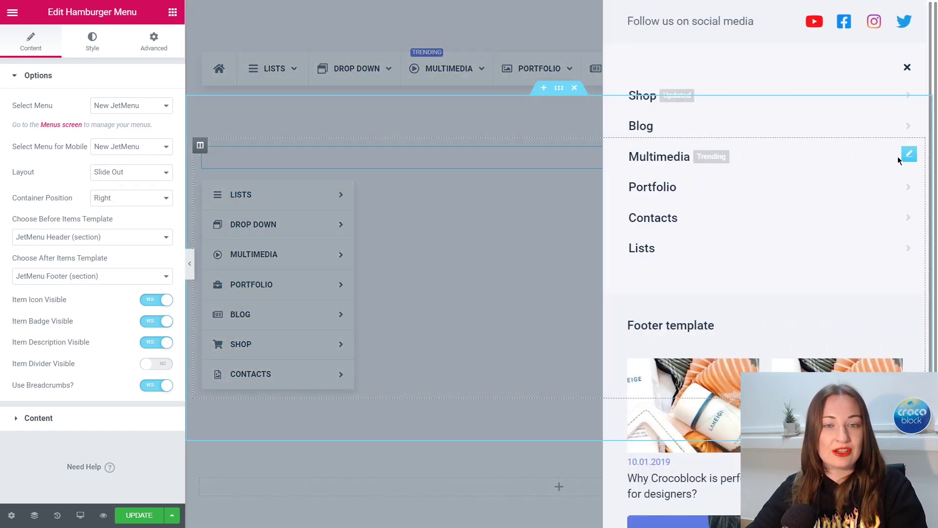
left_click(907, 66)
Preview the Dropdown layout, then set the Hamburger Menu layout to Push and preview it
left_click(168, 177)
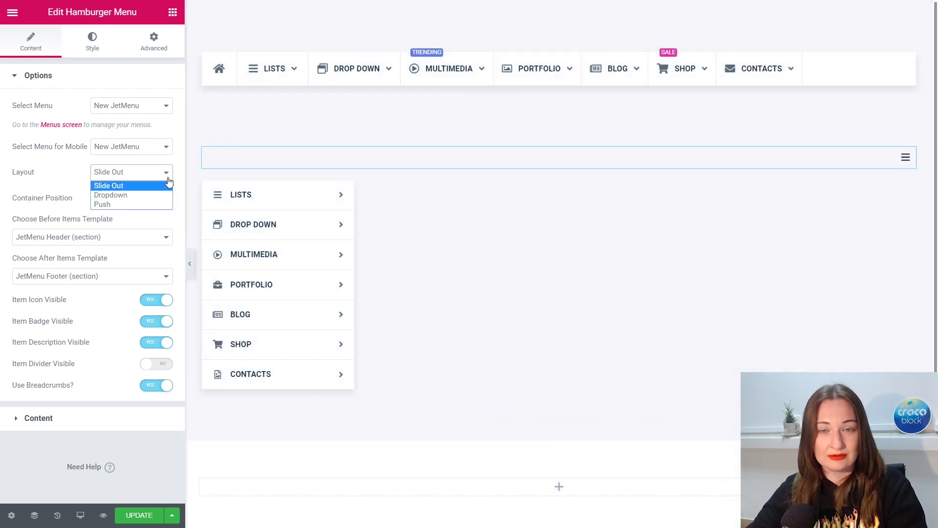
left_click(142, 195)
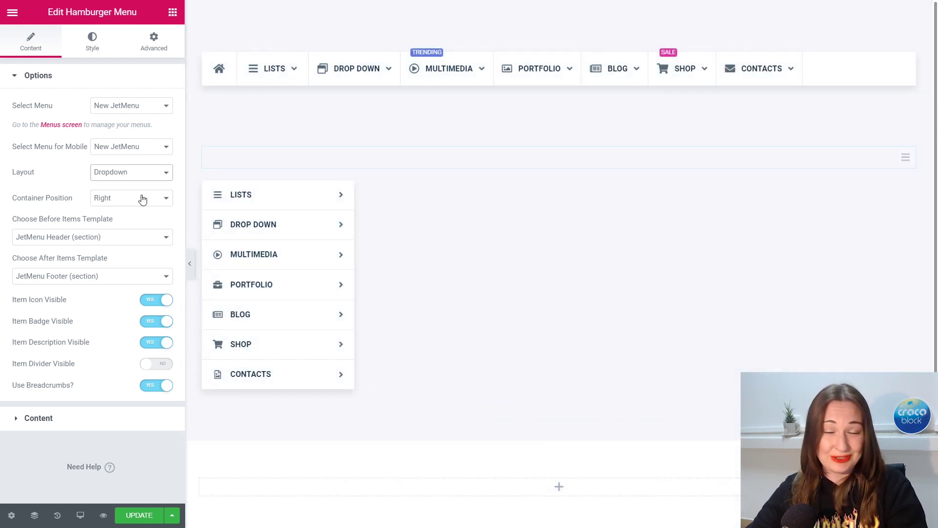
left_click(901, 160)
left_click(901, 160)
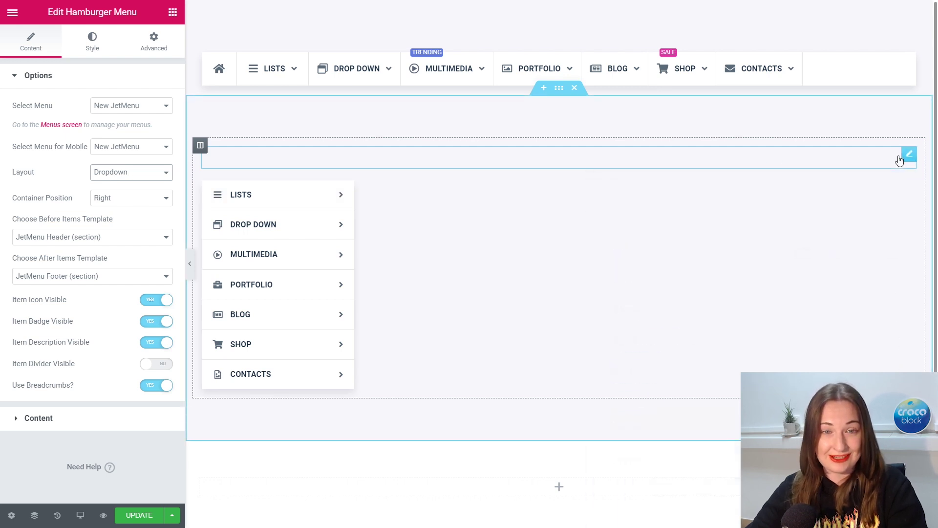
left_click(166, 177)
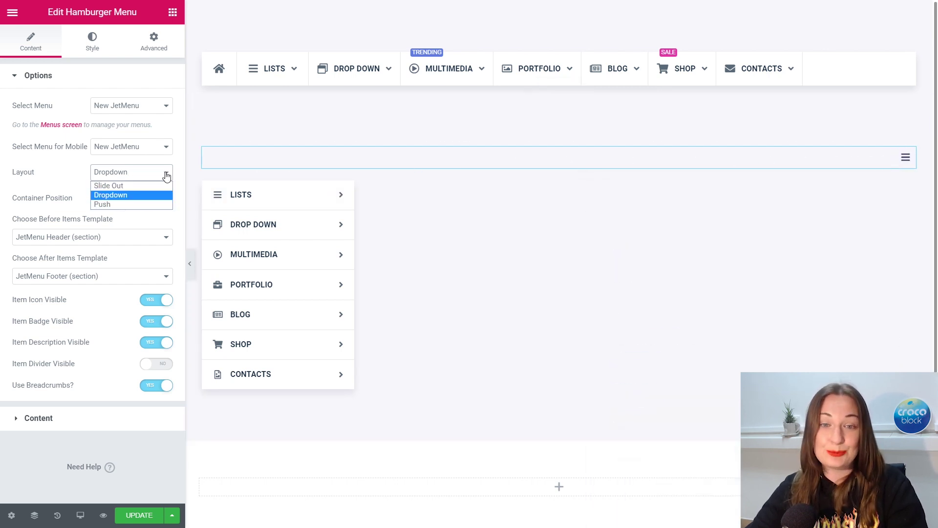
left_click(163, 202)
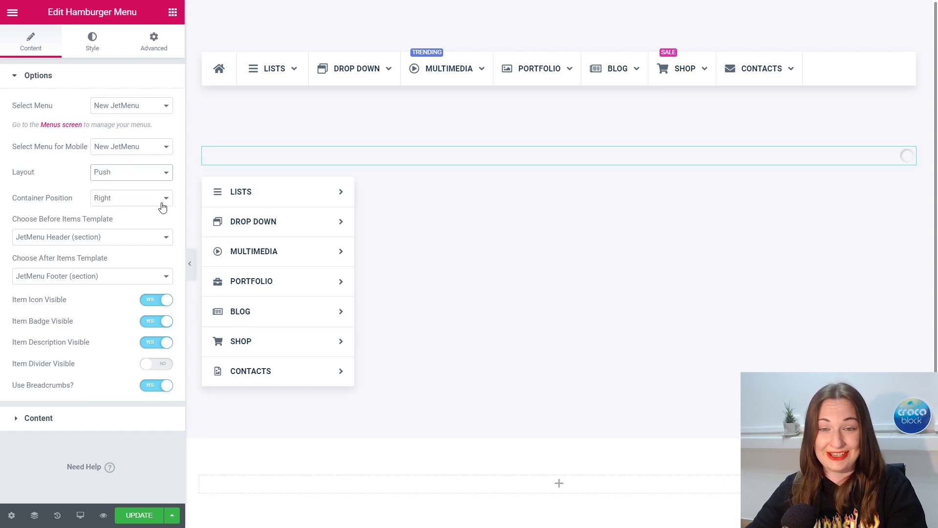
left_click(900, 164)
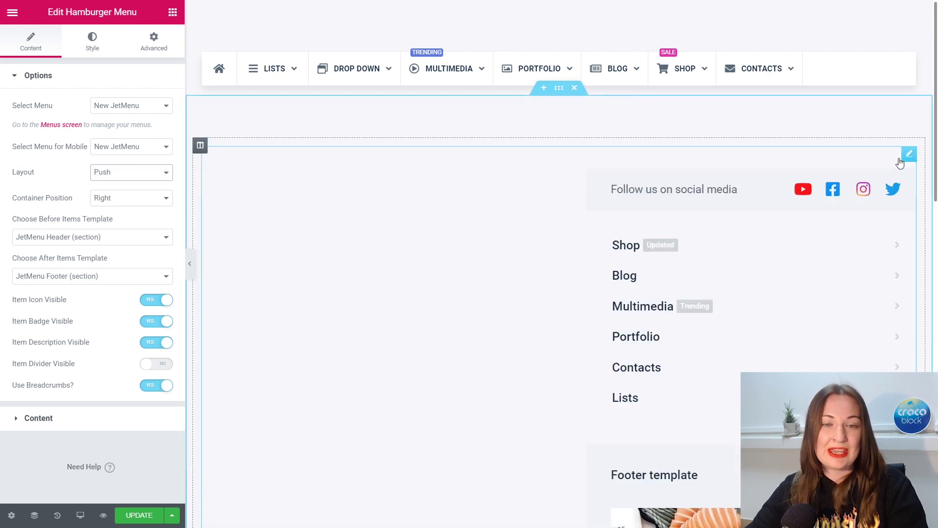
left_click(901, 163)
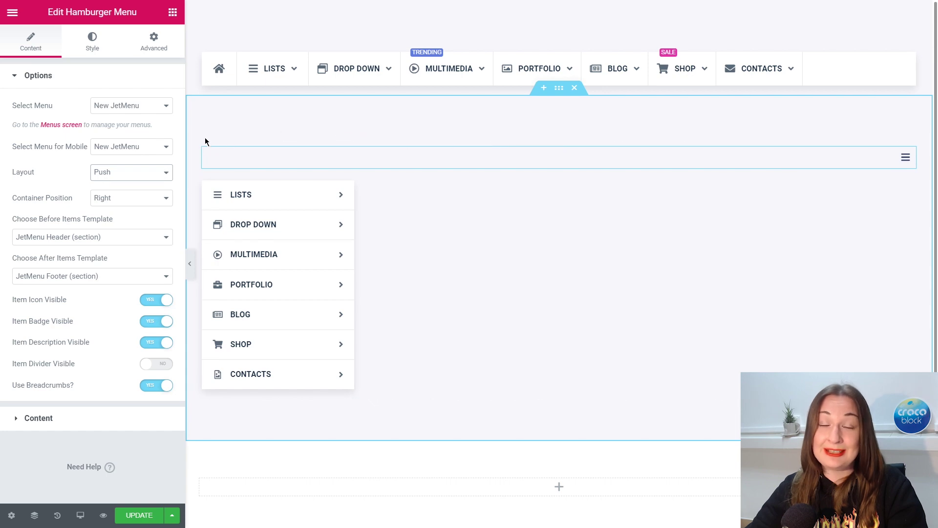
Set the closed-state toggle icon to Hamburger by searching 'bur' in the Icon Library
left_click(154, 415)
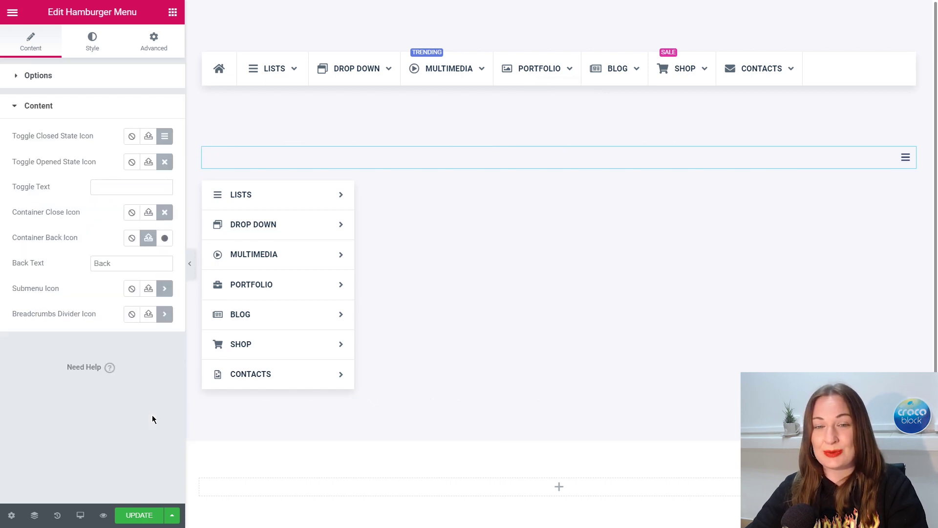
left_click(165, 136)
type("bur")
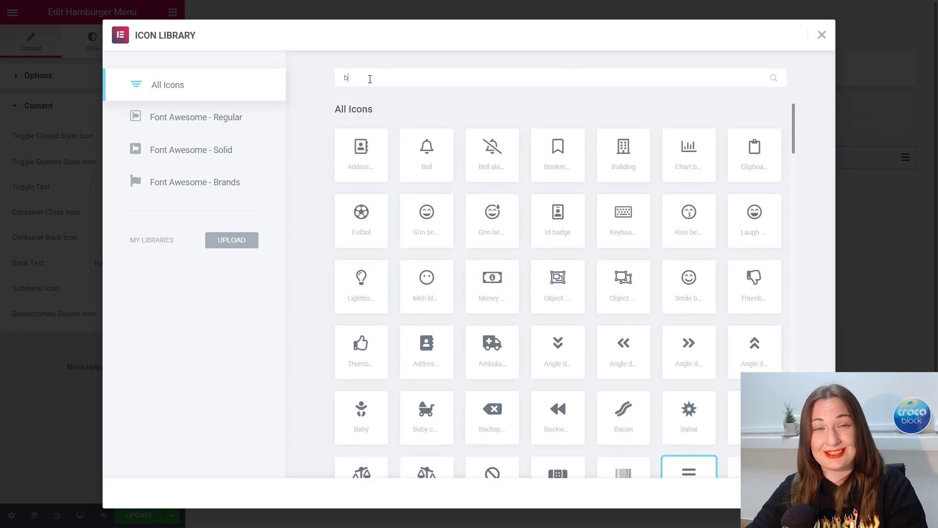
left_click(413, 153)
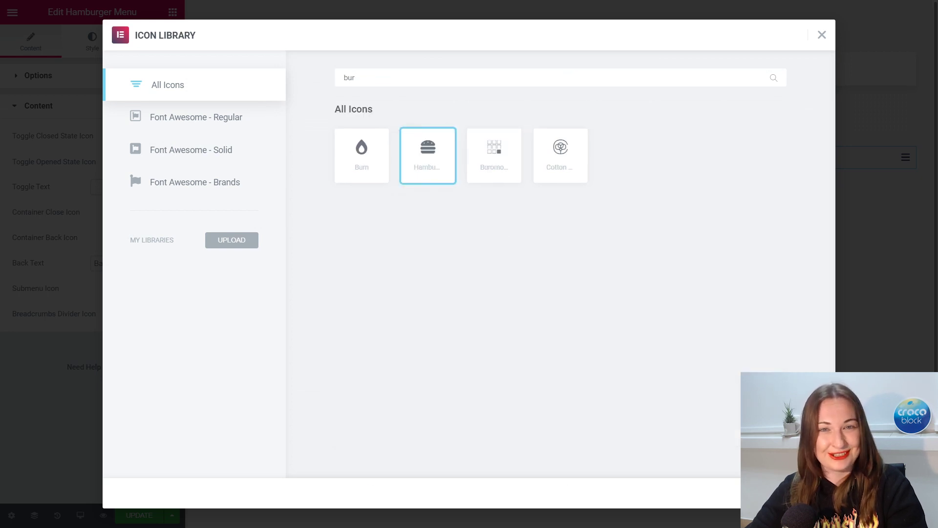
double_click(413, 153)
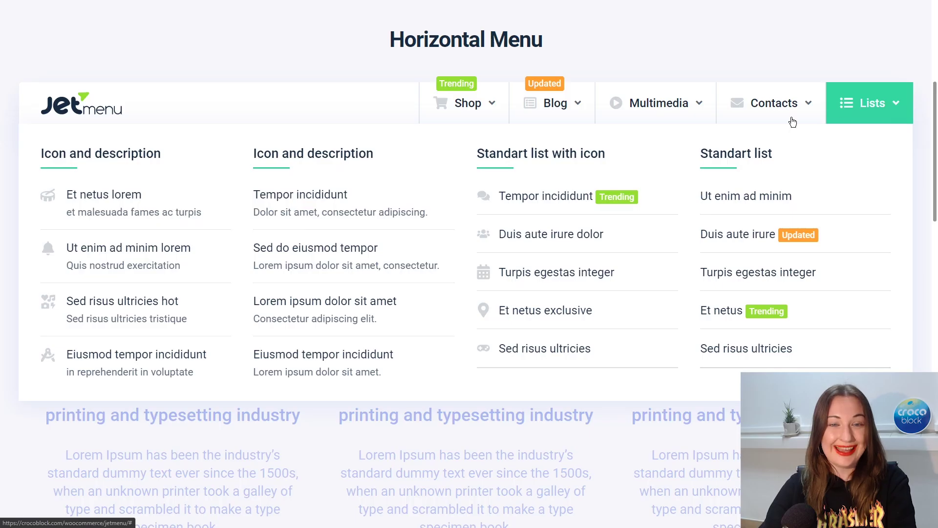
Preview the Horizontal Menu items' mega dropdowns on the JetMenu demo page
mouse_move(793, 122)
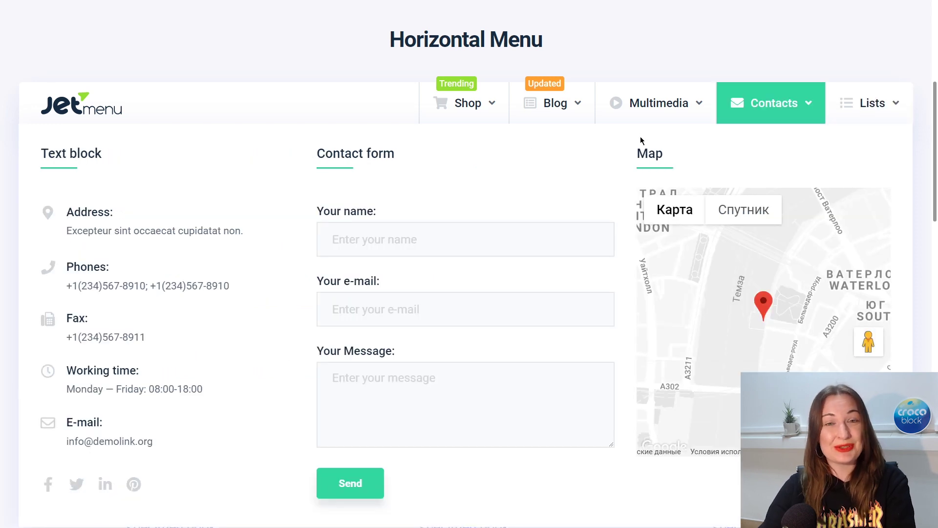
mouse_move(611, 117)
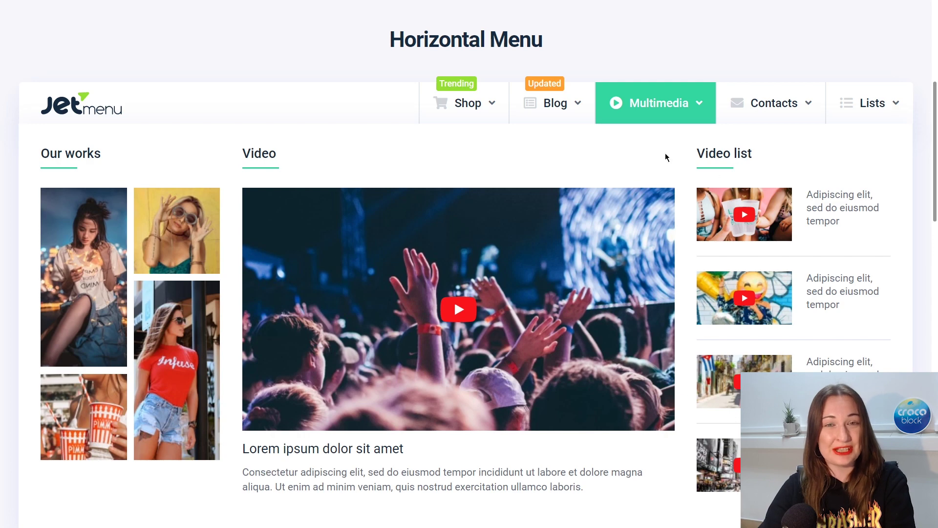
mouse_move(553, 110)
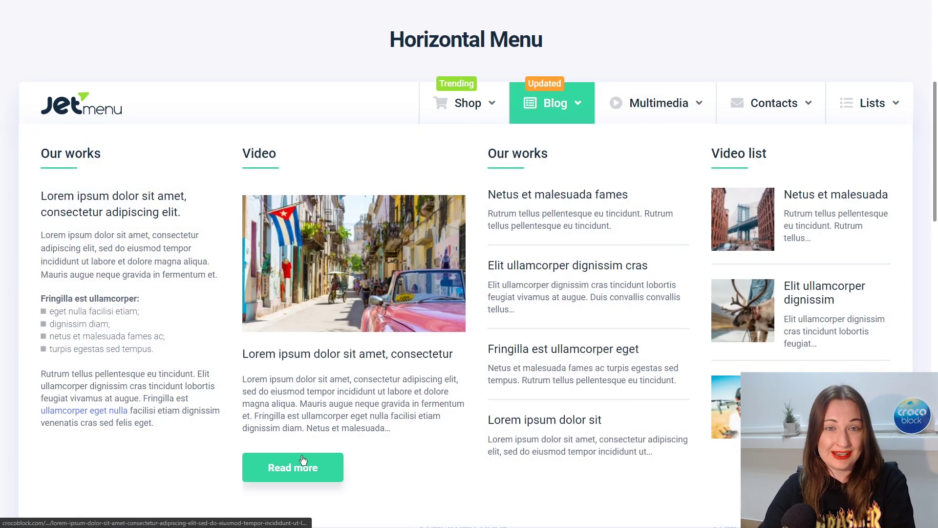
mouse_move(461, 104)
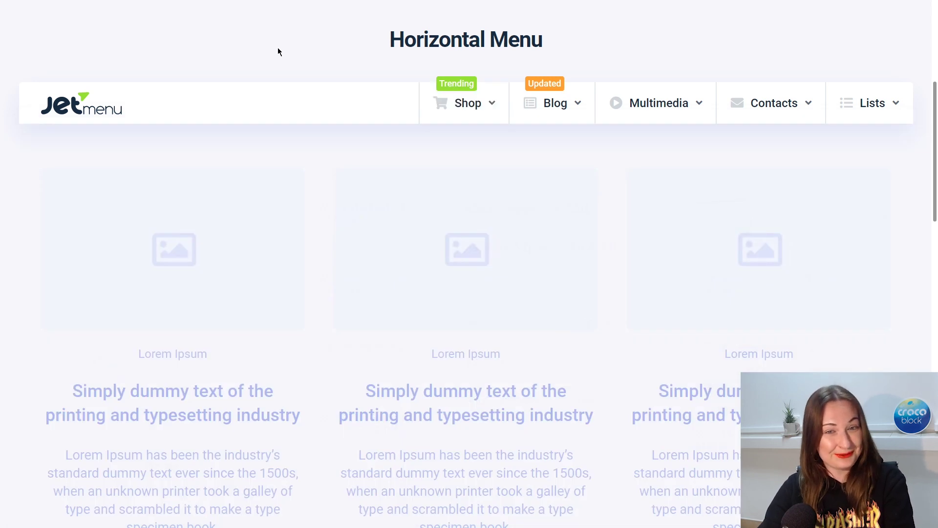
Scroll down to the Vertical Menu and preview its item panels, ending on the Lists panel
scroll(276, 48, "down", 8)
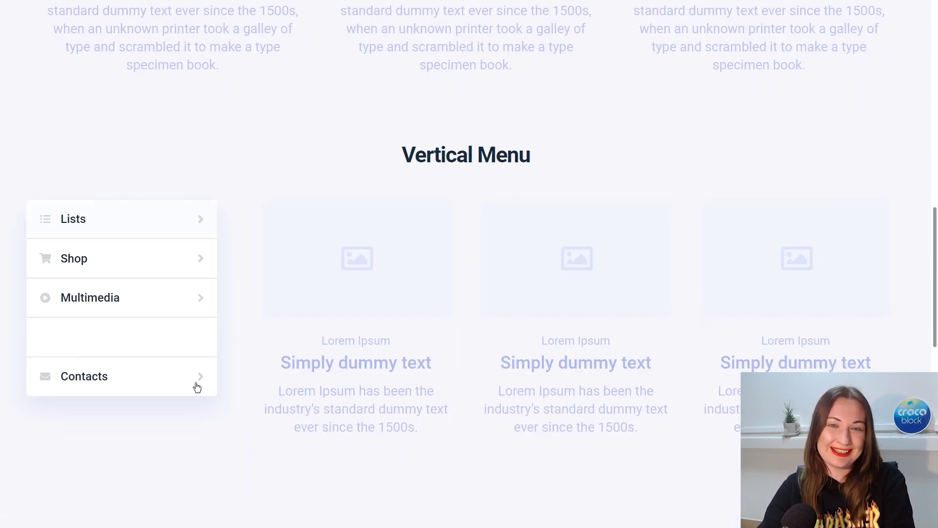
mouse_move(197, 387)
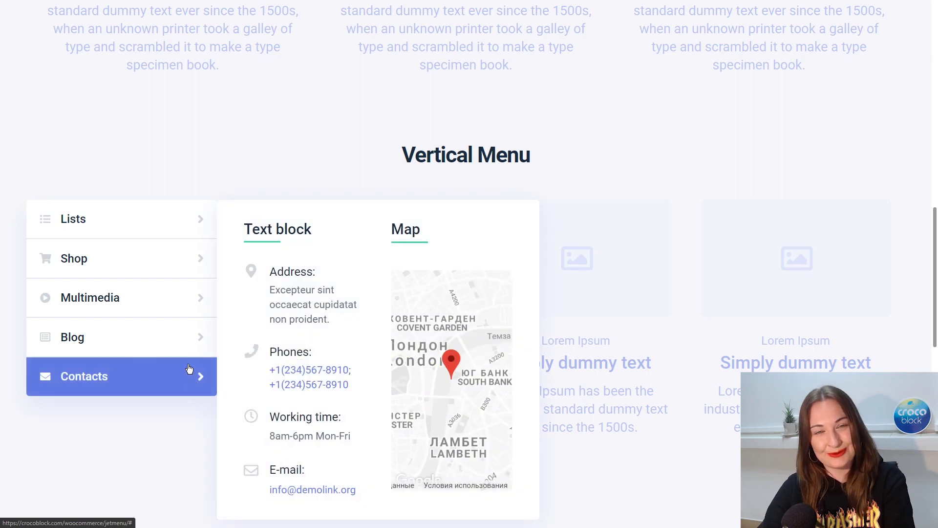
mouse_move(184, 347)
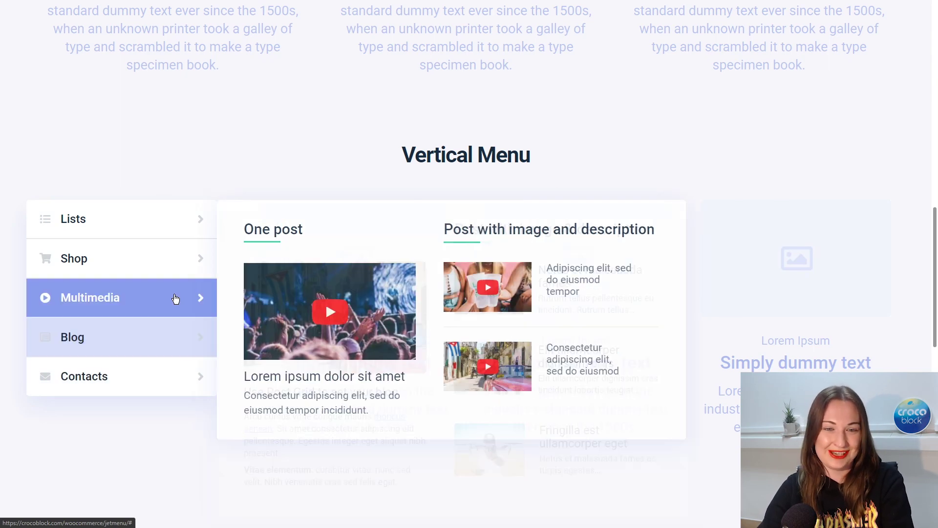
mouse_move(198, 265)
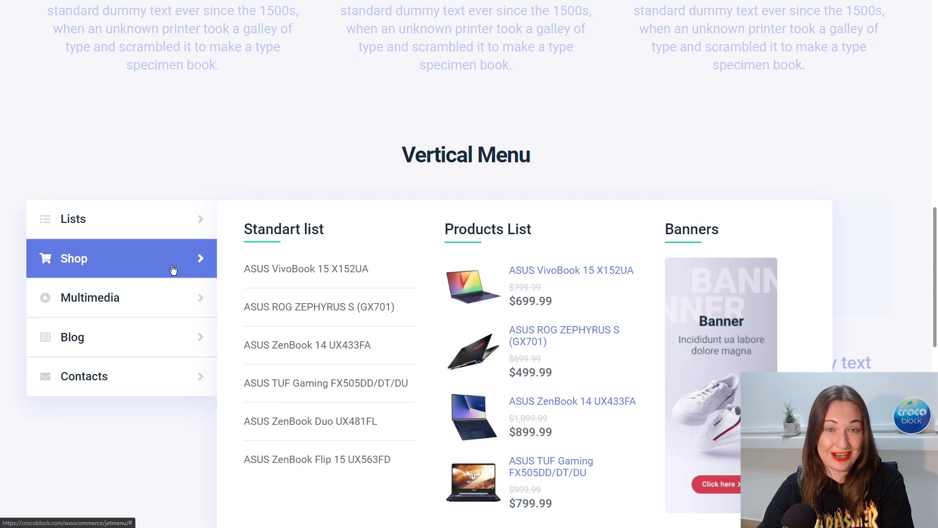
mouse_move(172, 228)
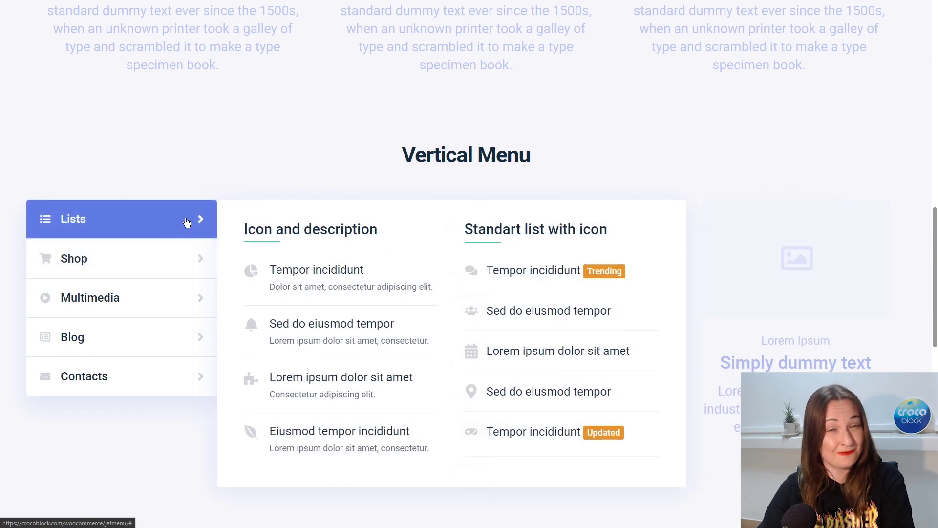